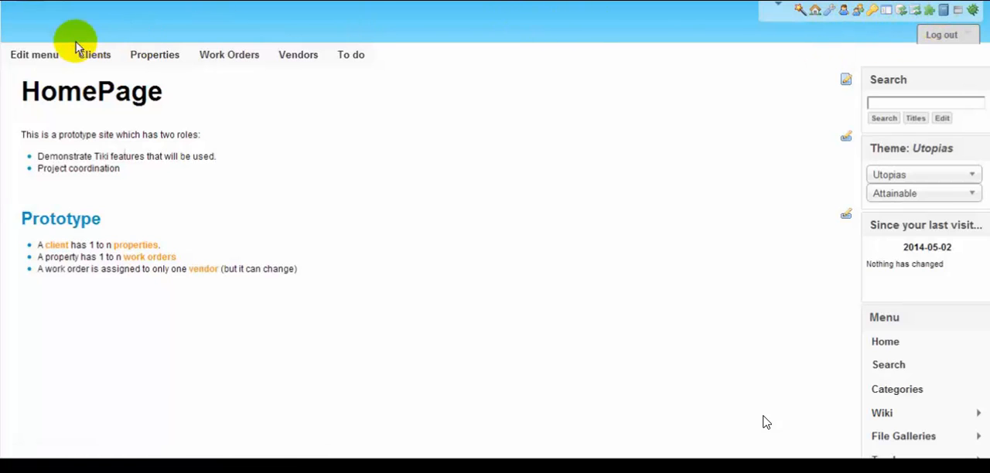
Open the Clients option of the Main menu for editing to view its settings.
left_click(31, 57)
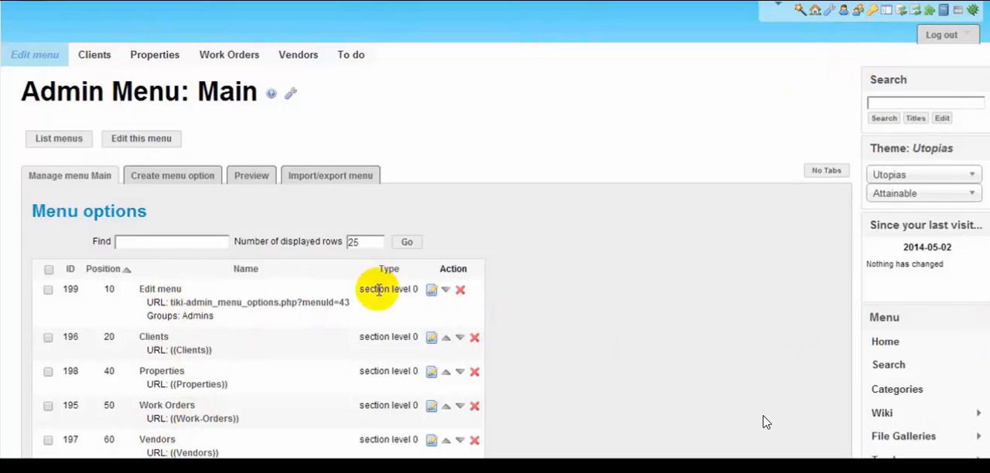
left_click(432, 340)
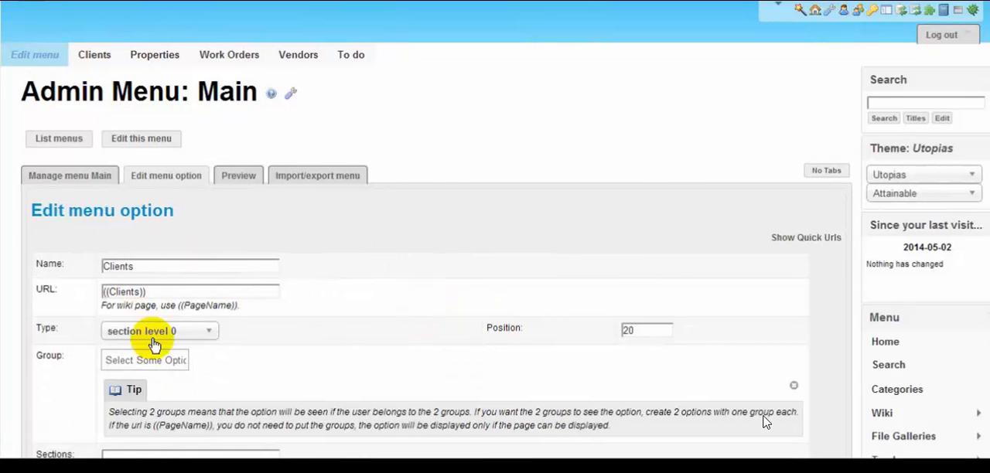
Open the Clients tracker's field configuration from the Samso properties client record.
left_click(96, 56)
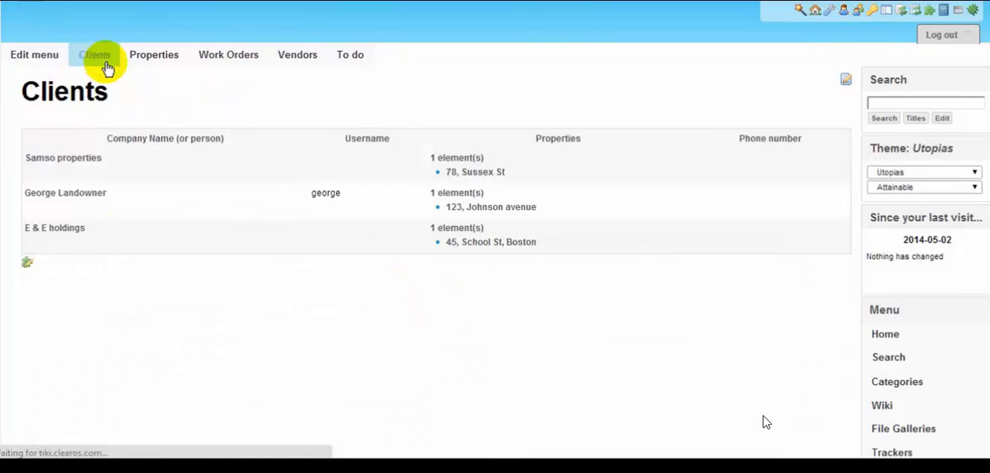
left_click(72, 161)
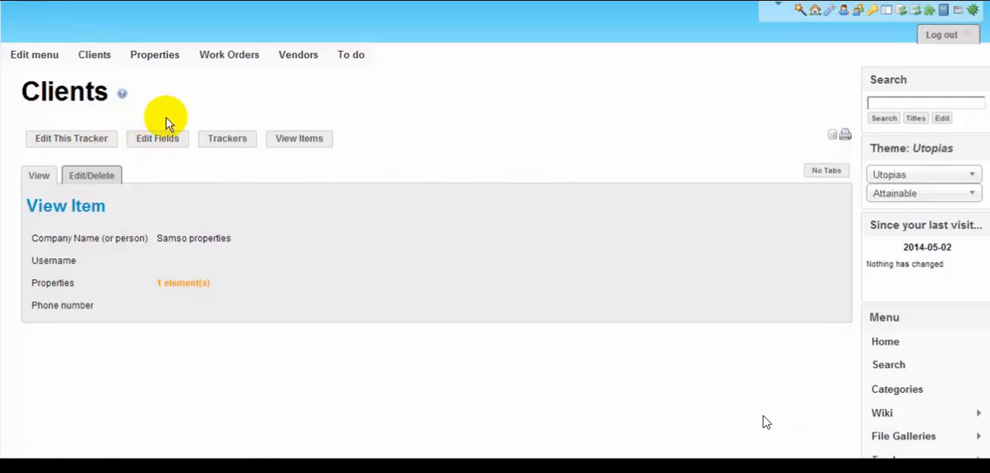
left_click(161, 142)
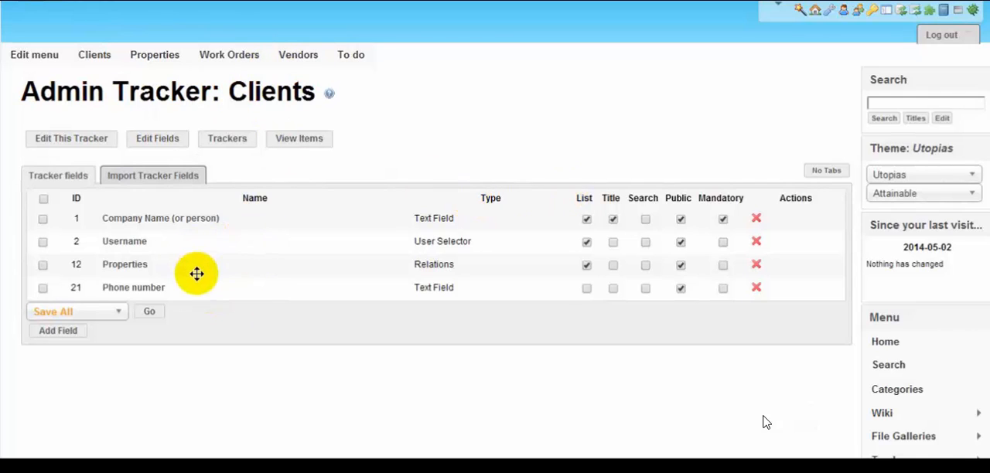
Add a text field named Street Address to the Clients tracker.
left_click(54, 334)
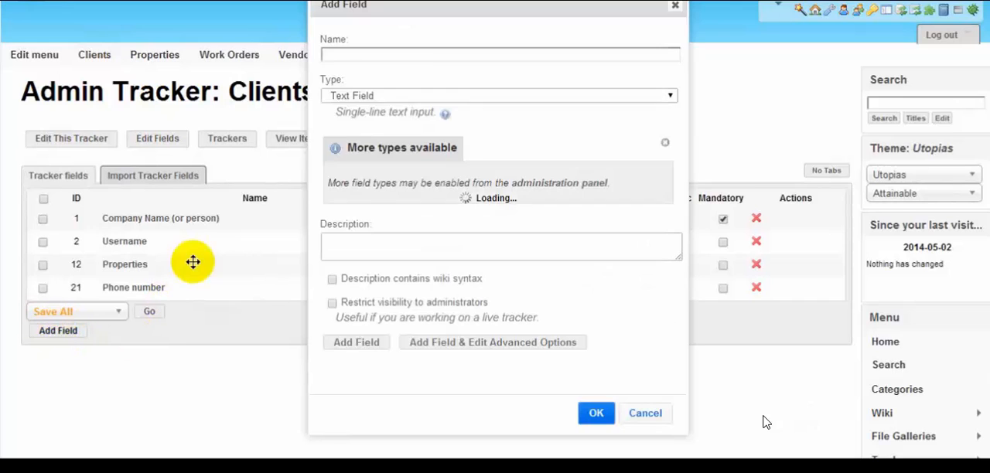
left_click(418, 54)
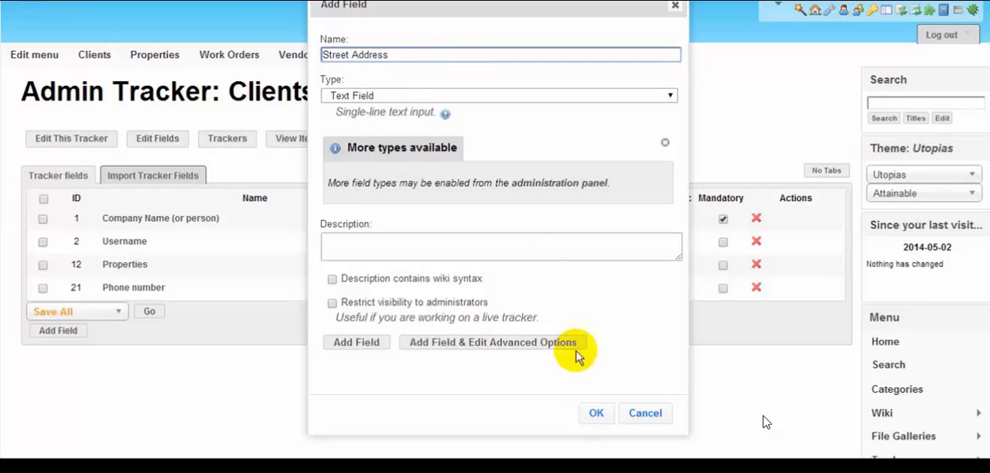
left_click(595, 413)
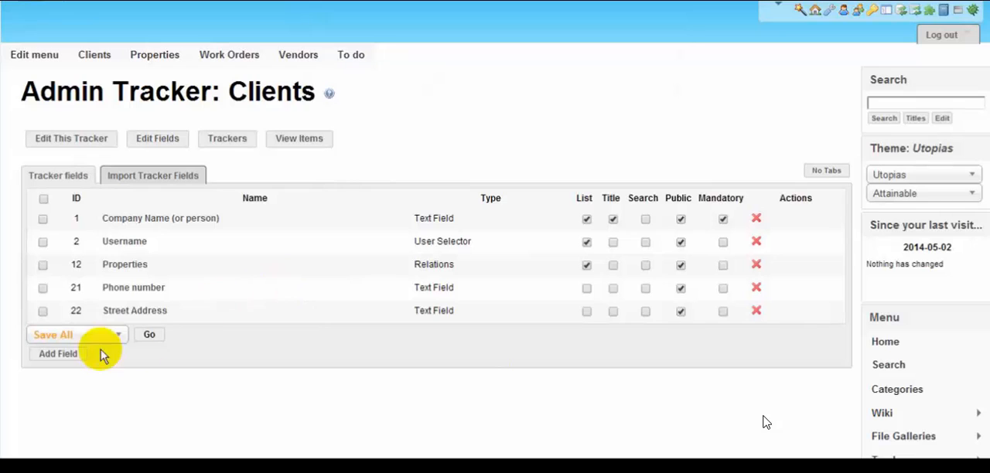
Add a text field named City to the Clients tracker.
left_click(58, 355)
left_click(409, 53)
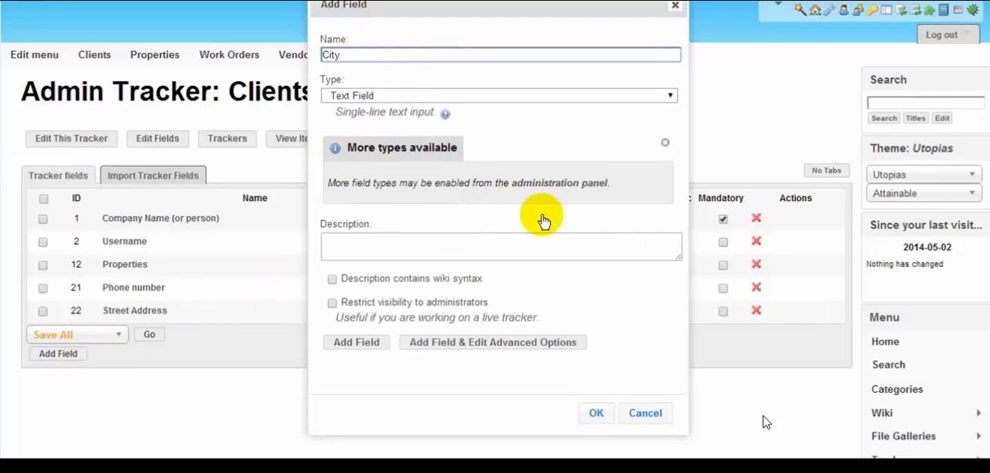
left_click(594, 415)
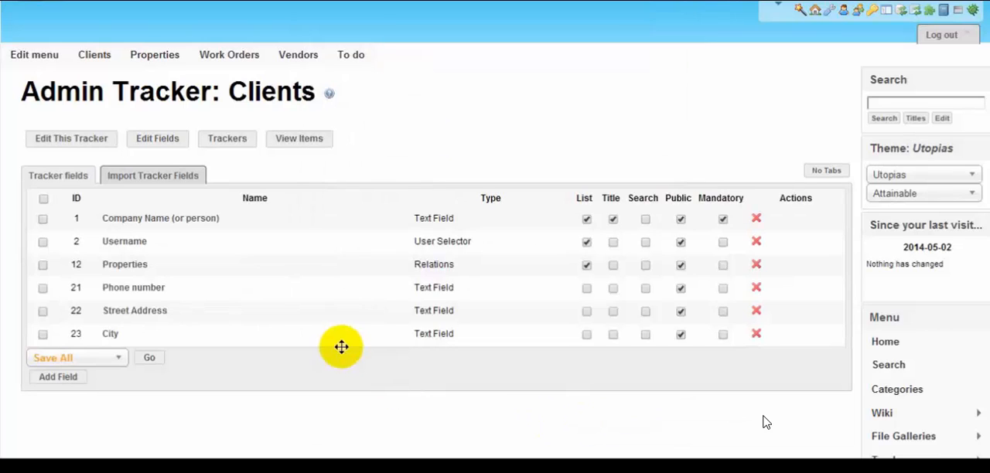
Start another new Clients field, browse the available field types and choose Location as the type.
left_click(62, 378)
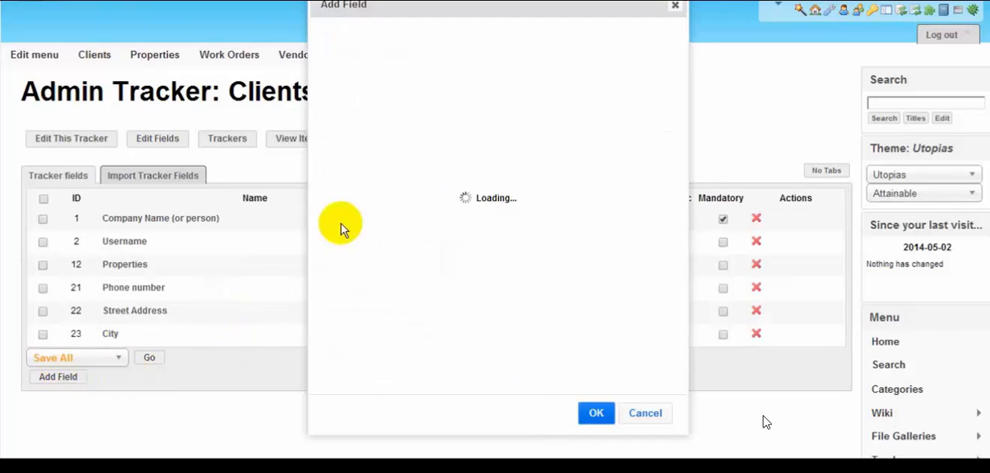
left_click(585, 94)
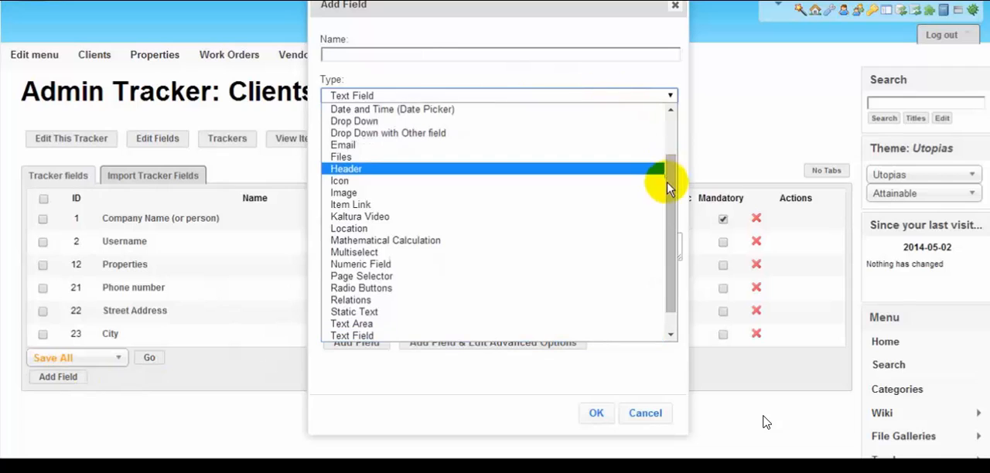
left_click_drag(668, 181, 670, 126)
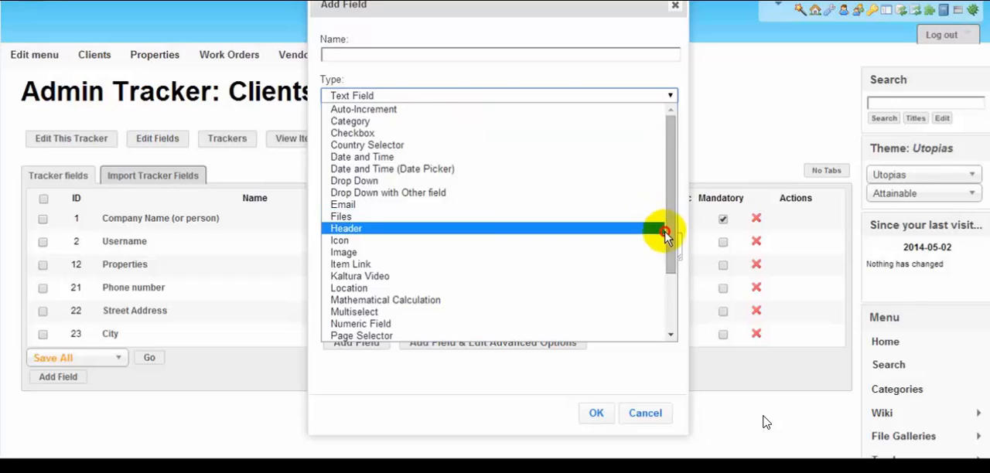
left_click(657, 288)
left_click(461, 95)
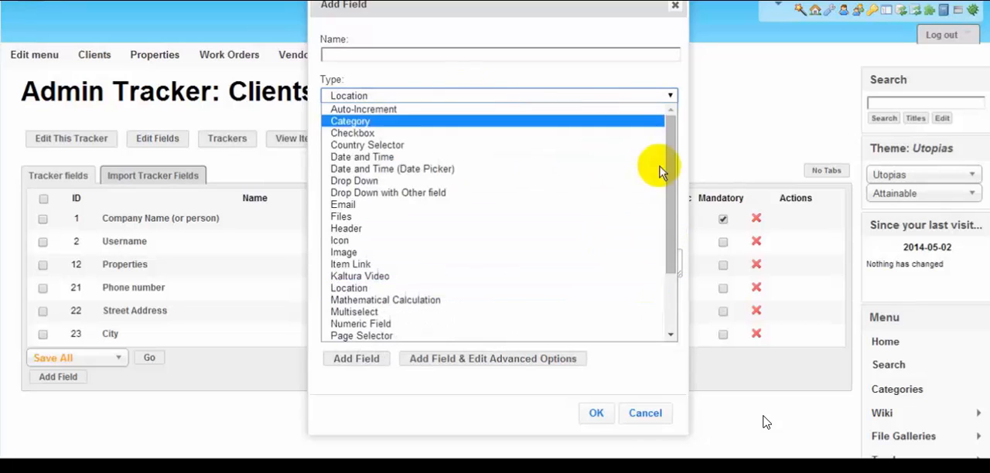
left_click_drag(673, 209, 663, 276)
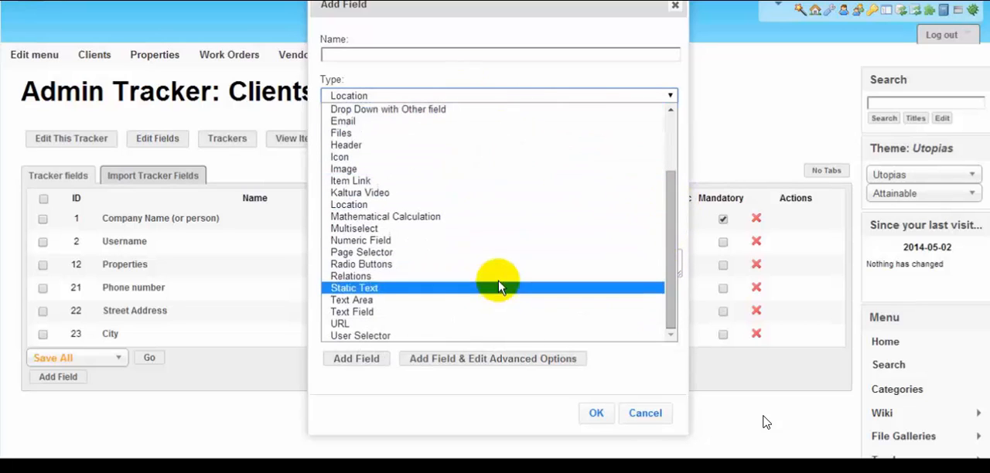
left_click_drag(663, 232, 590, 102)
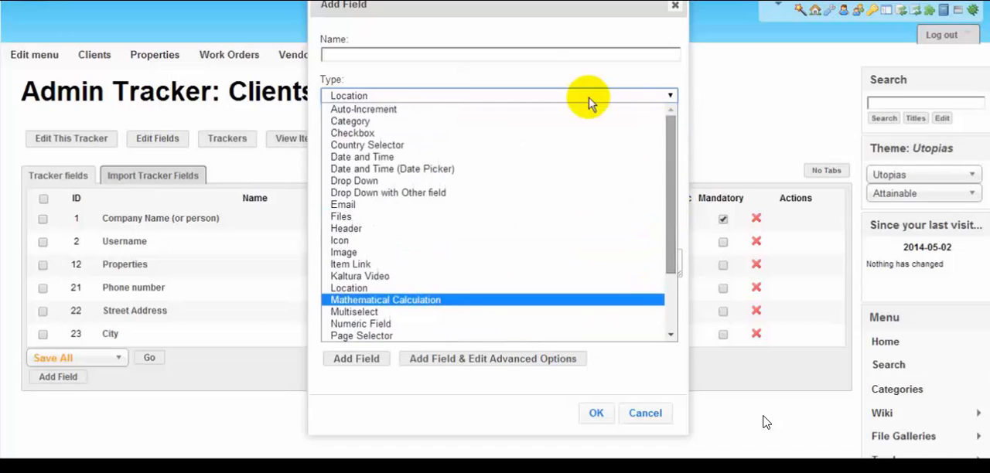
left_click(537, 56)
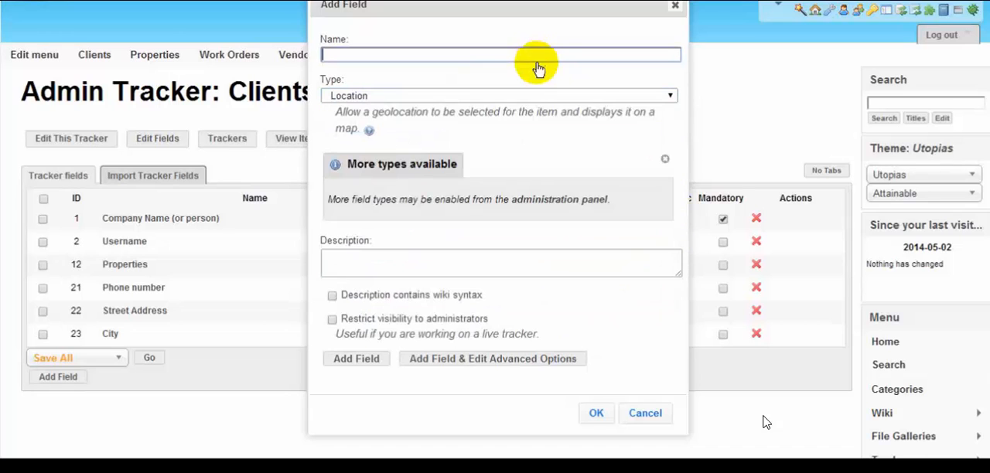
Open the tracker administration panel and examine which field types are enabled or can be enabled.
right_click(561, 205)
left_click(590, 196)
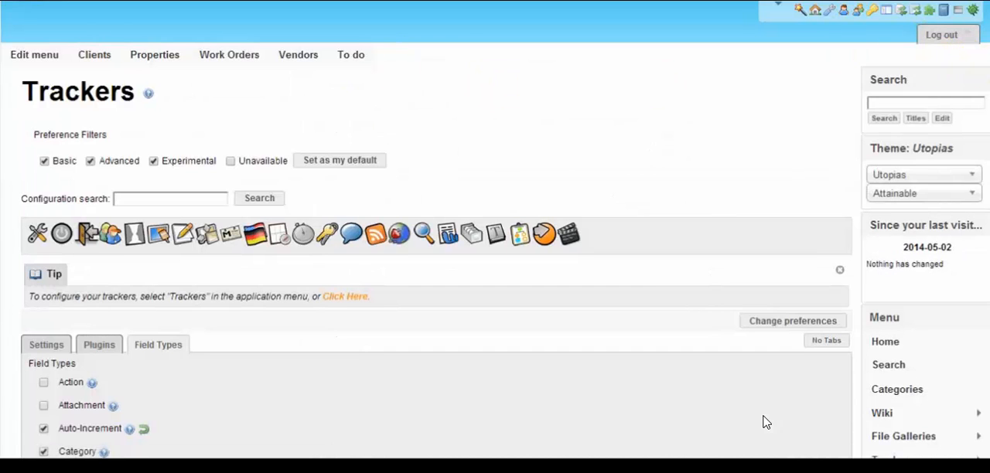
scroll(428, 232, "down", 1)
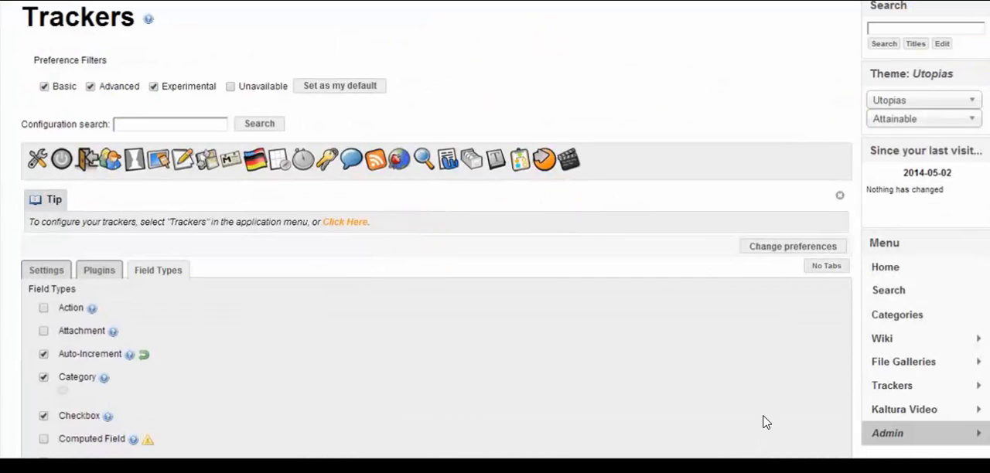
scroll(765, 423, "down", 4)
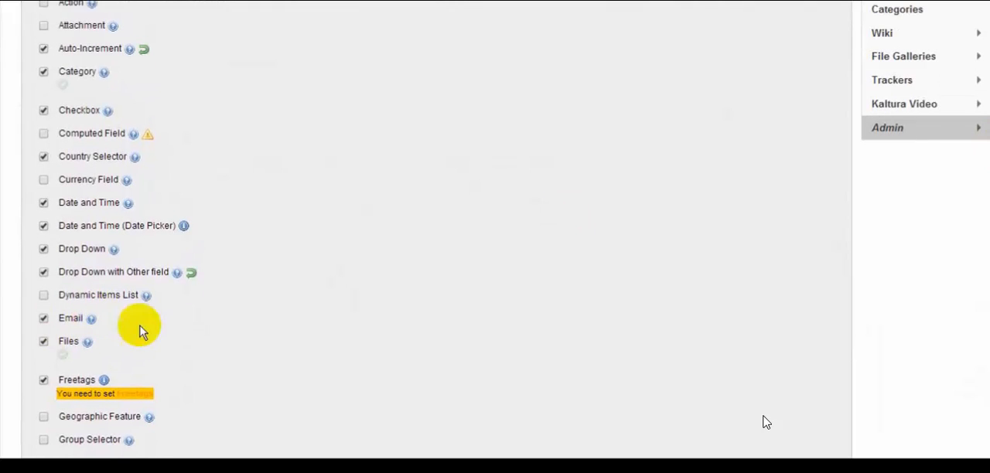
scroll(765, 422, "down", 10)
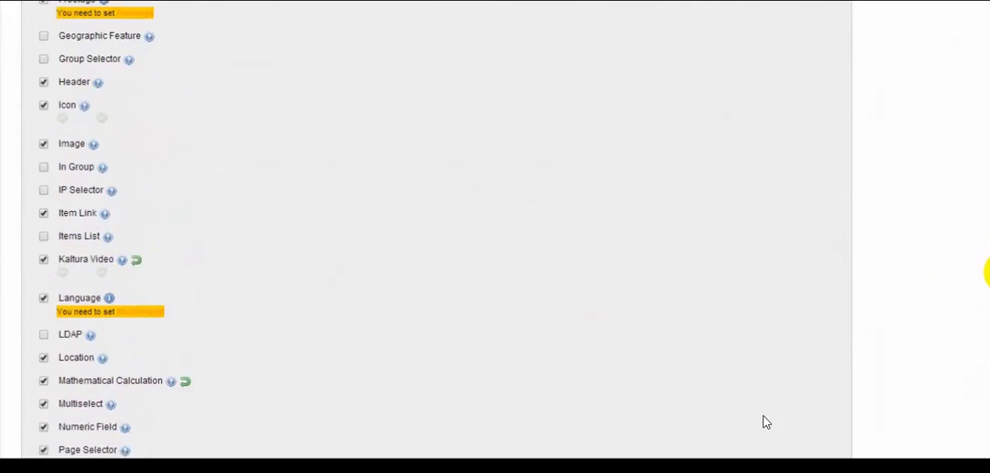
scroll(766, 422, "down", 1)
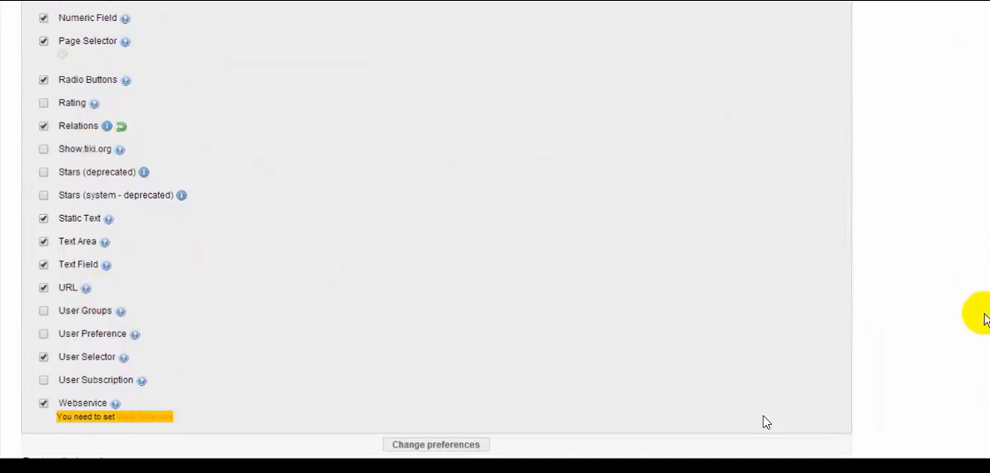
scroll(766, 422, "up", 4)
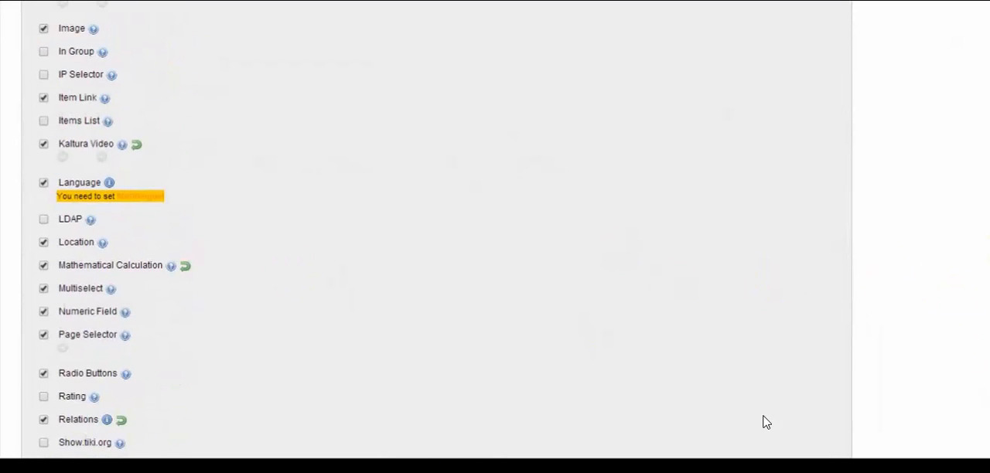
scroll(766, 423, "up", 8)
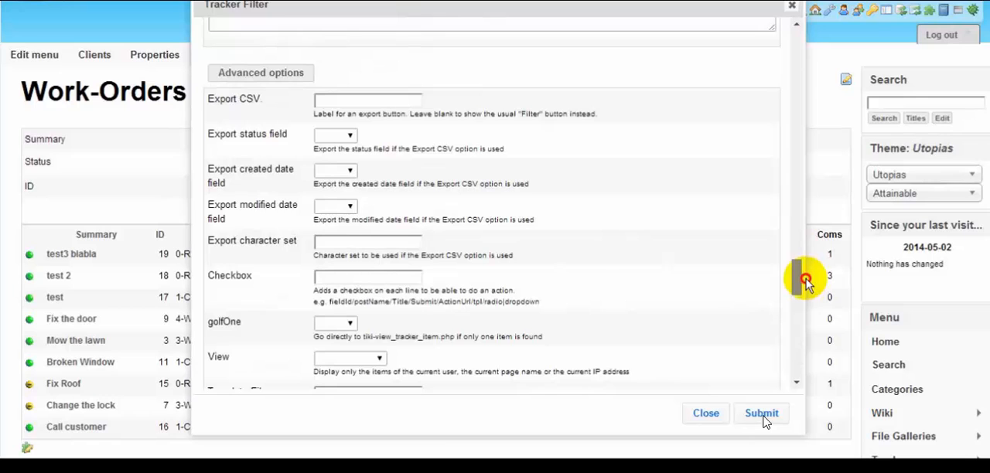
Set Show Item Count to Yes in the Work-Orders page's tracker filter, submit the change and check the updated list.
left_click_drag(805, 283, 835, 88)
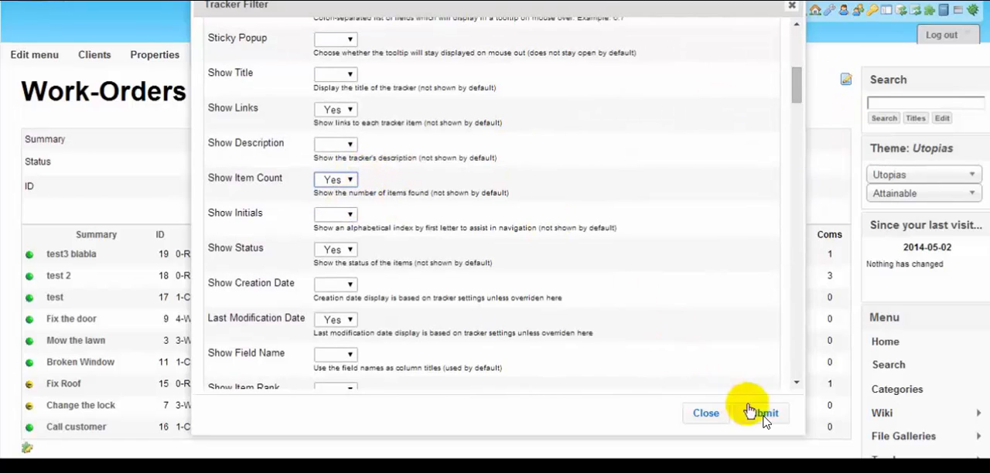
left_click(761, 413)
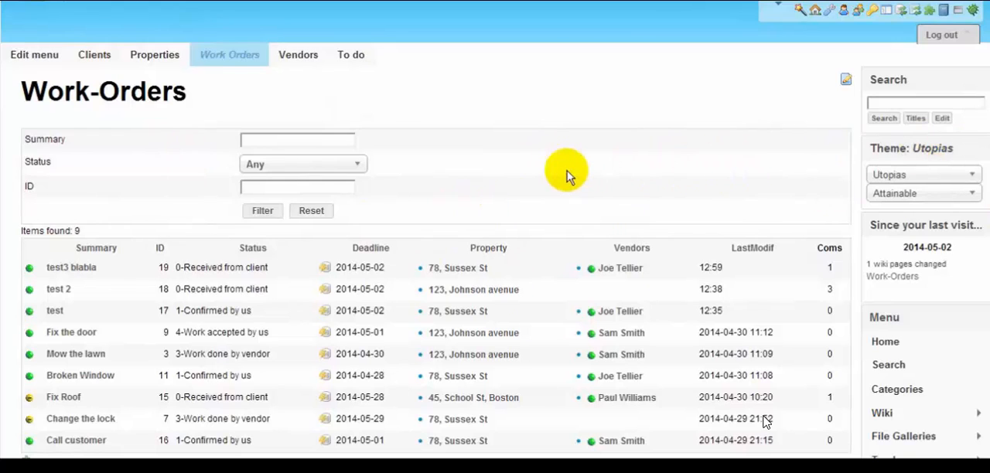
scroll(566, 177, "down", 2)
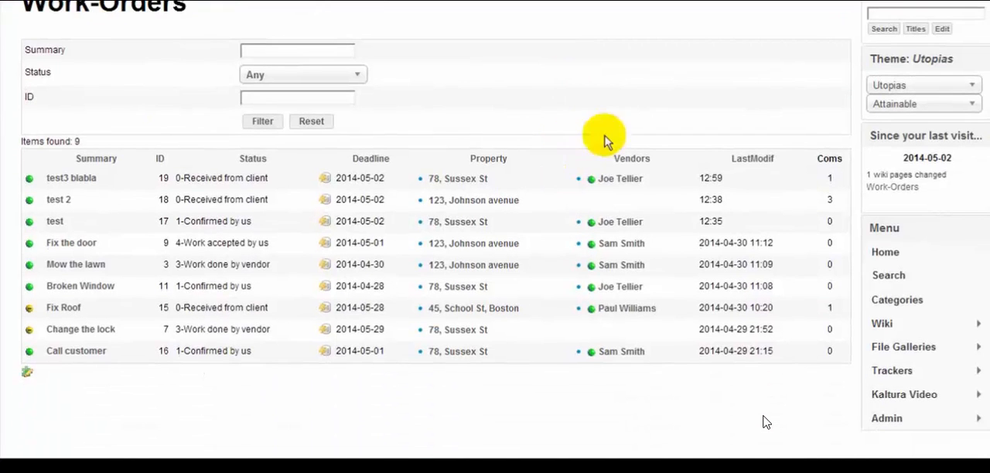
scroll(487, 80, "up", 2)
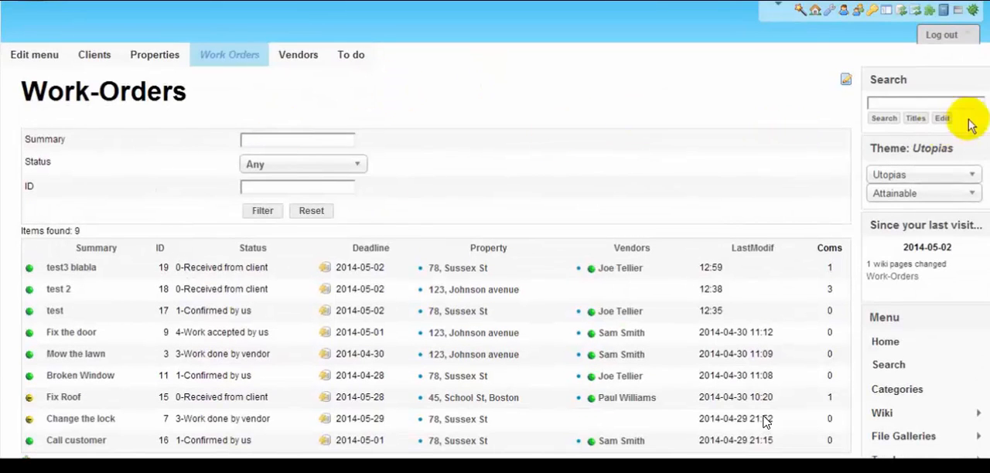
Open the Vendors tracker's permissions, examine the comment and tracker rights of each group, and return to the tracker's items.
scroll(764, 419, "down", 5)
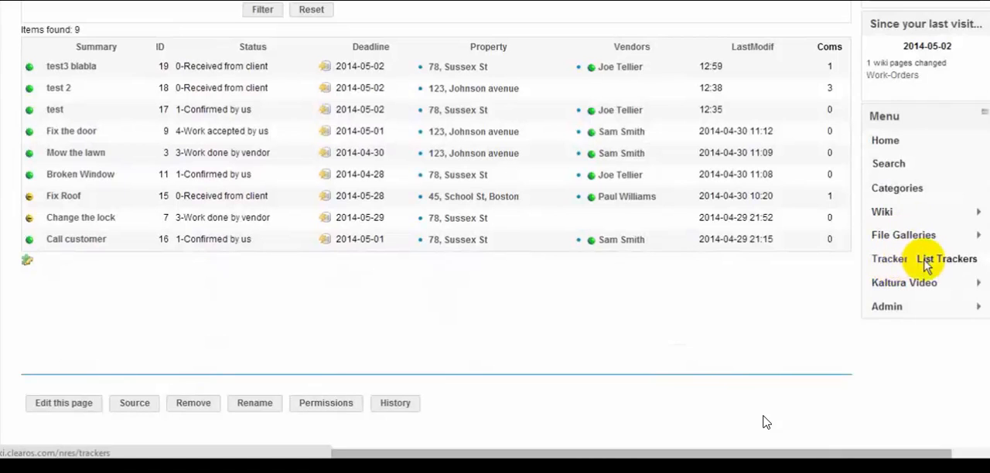
left_click(927, 263)
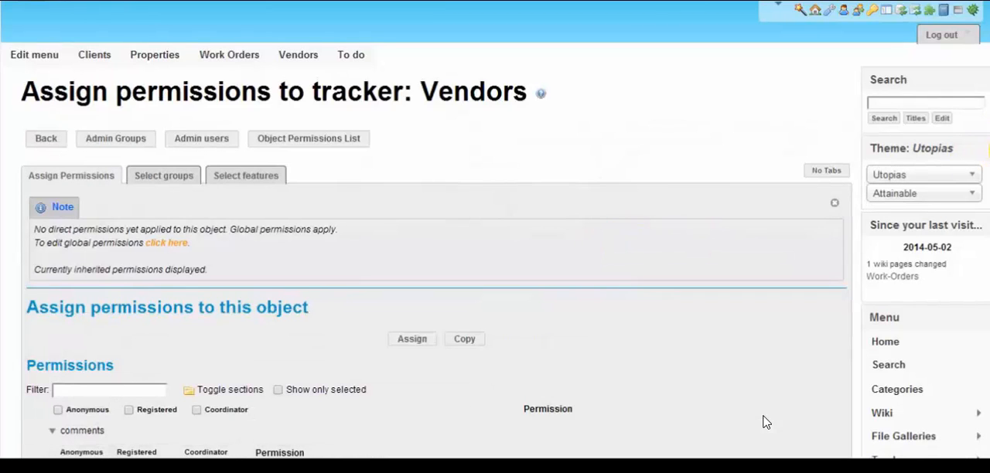
scroll(764, 423, "down", 5)
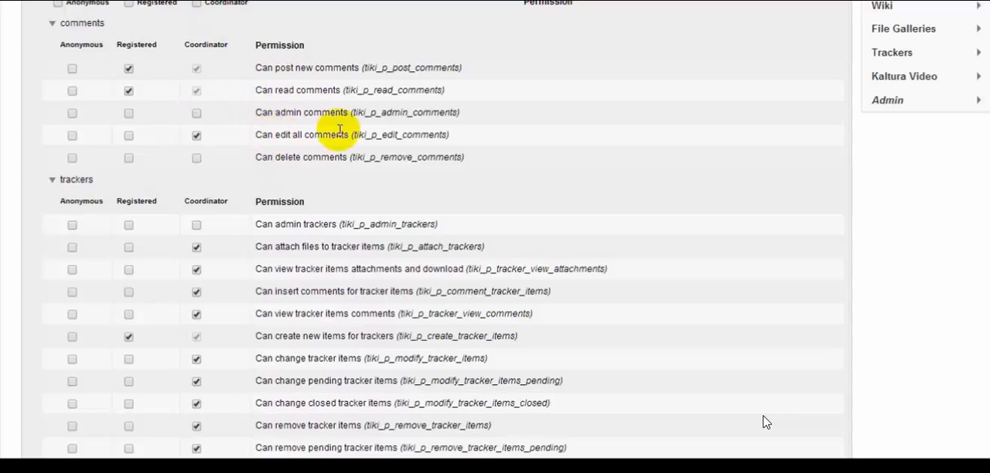
scroll(762, 422, "down", 3)
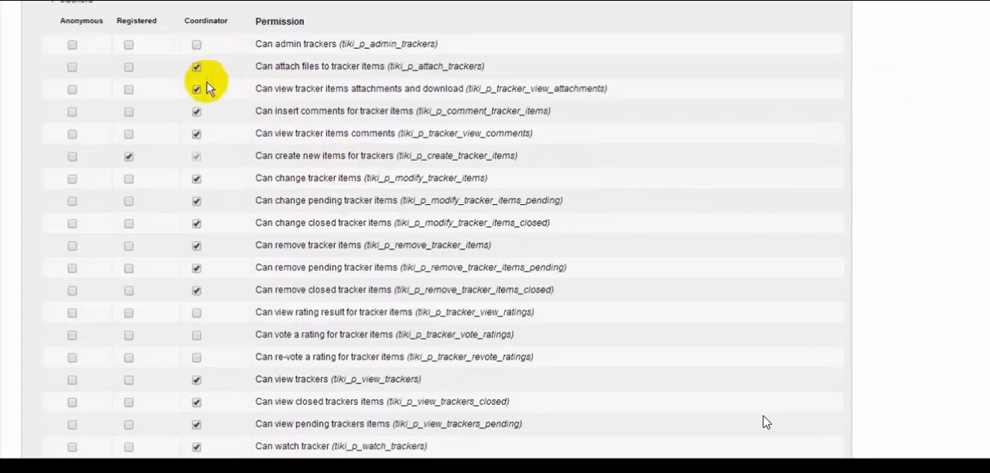
scroll(988, 235, "down", 1)
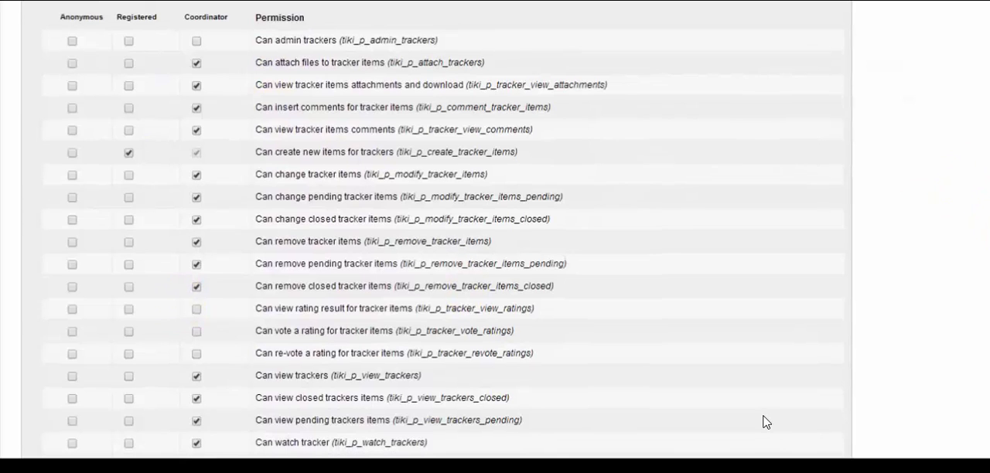
scroll(762, 421, "down", 3)
scroll(495, 232, "up", 20)
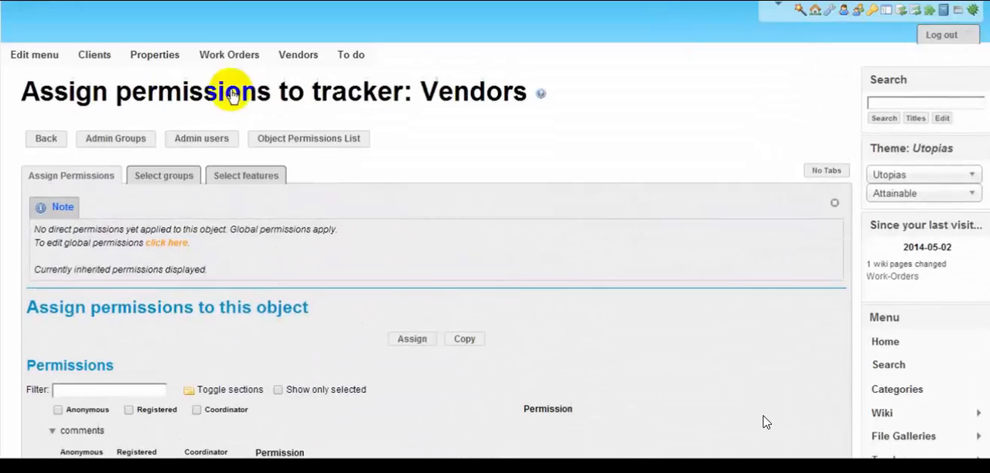
left_click(48, 140)
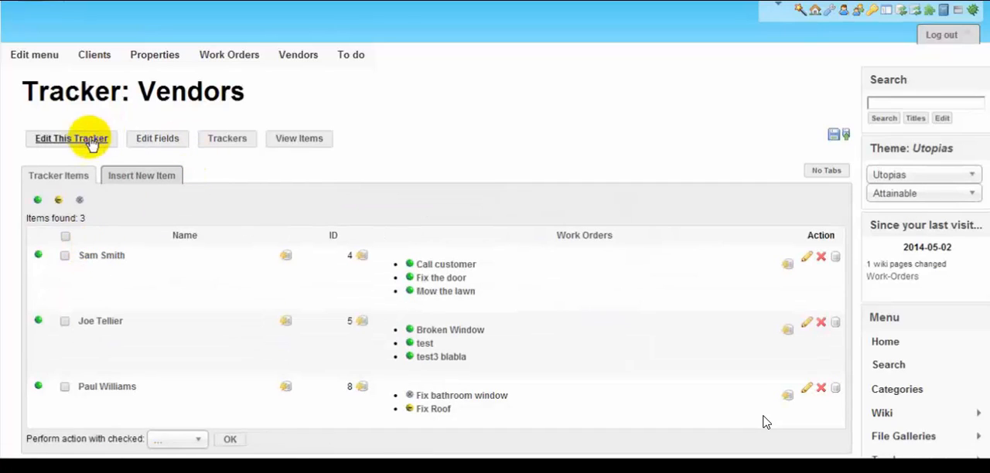
Open the Vendors tracker's properties and examine its general, feature and display settings.
left_click(89, 138)
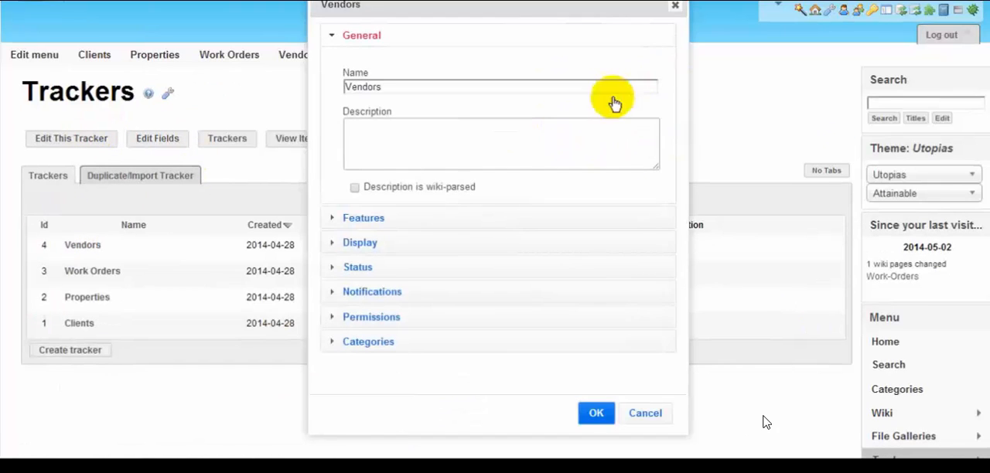
left_click(390, 219)
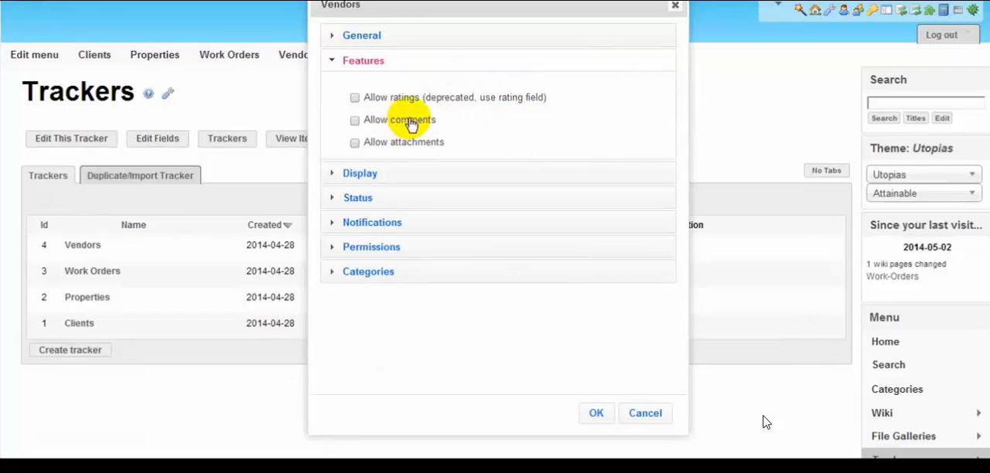
left_click(424, 174)
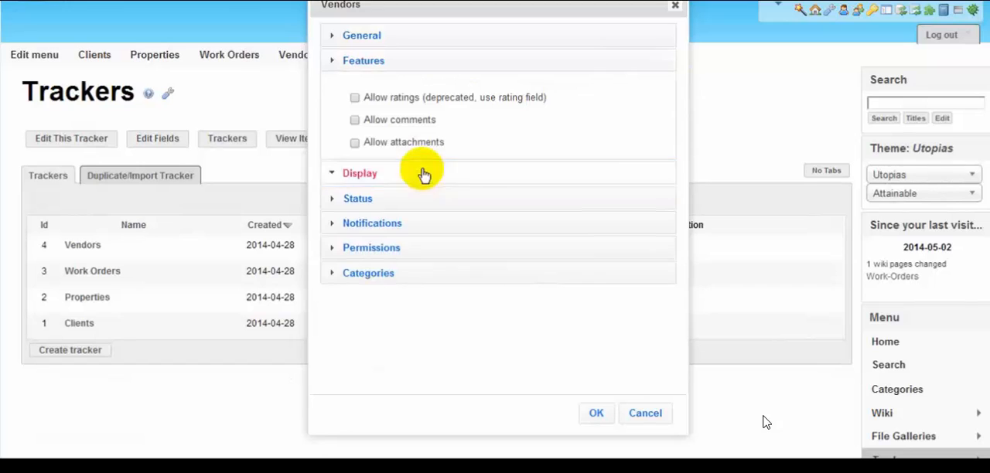
left_click_drag(681, 121, 681, 182)
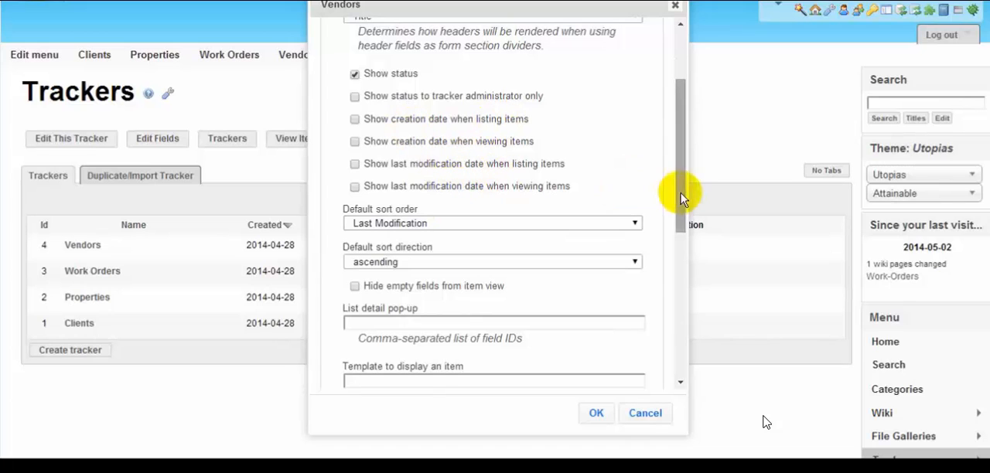
left_click_drag(681, 194, 677, 243)
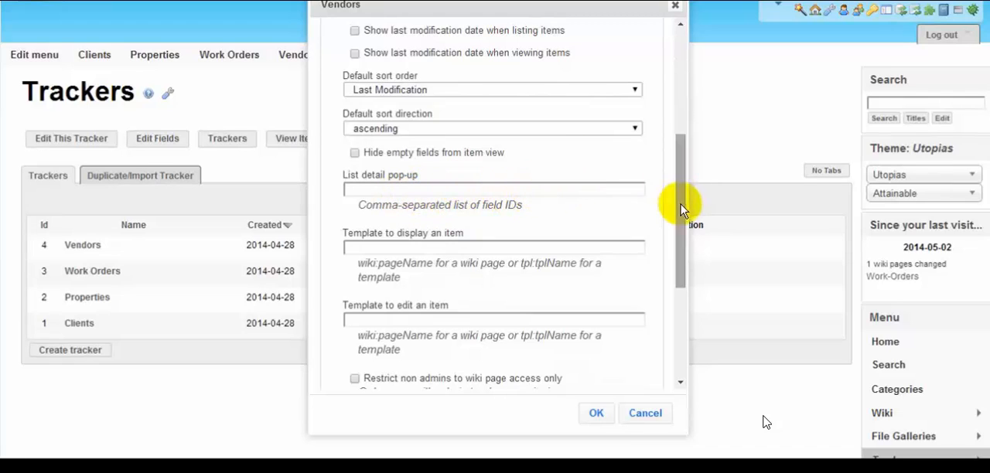
left_click_drag(680, 208, 673, 303)
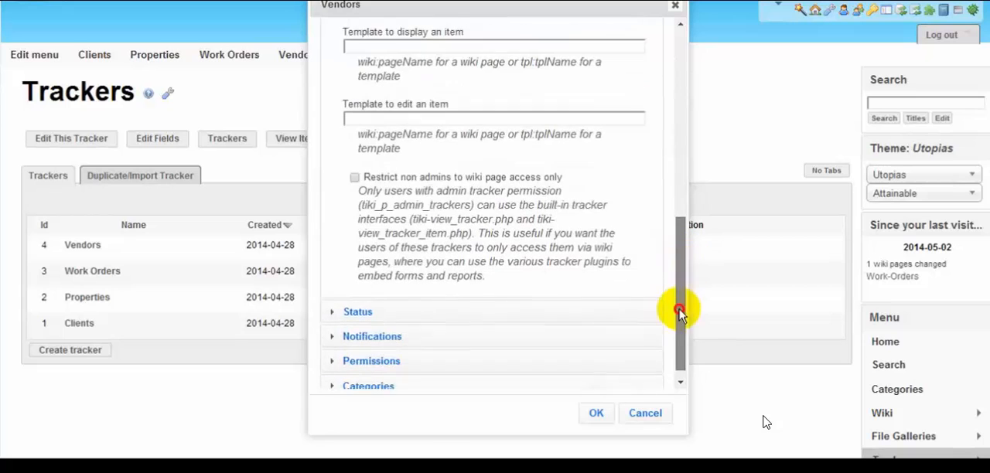
Examine the Vendors tracker's status settings, including the choices for new item status and modified item status.
left_click(520, 297)
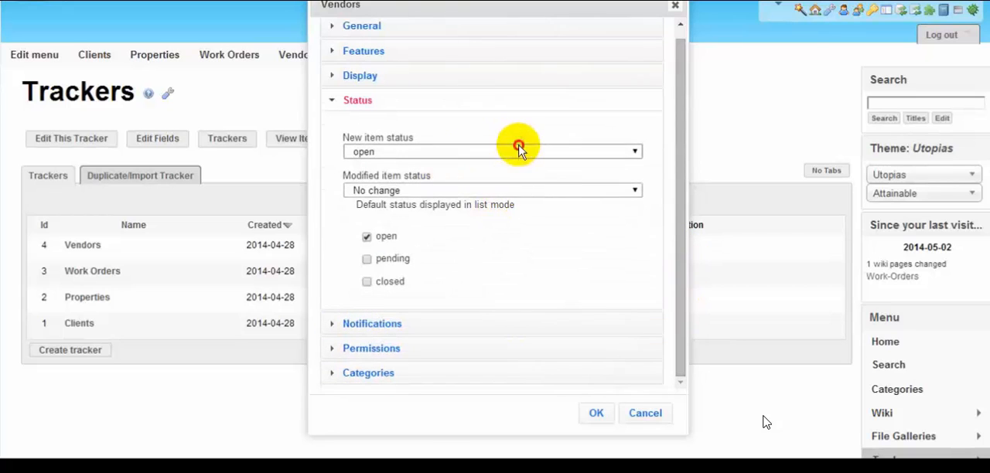
left_click(518, 149)
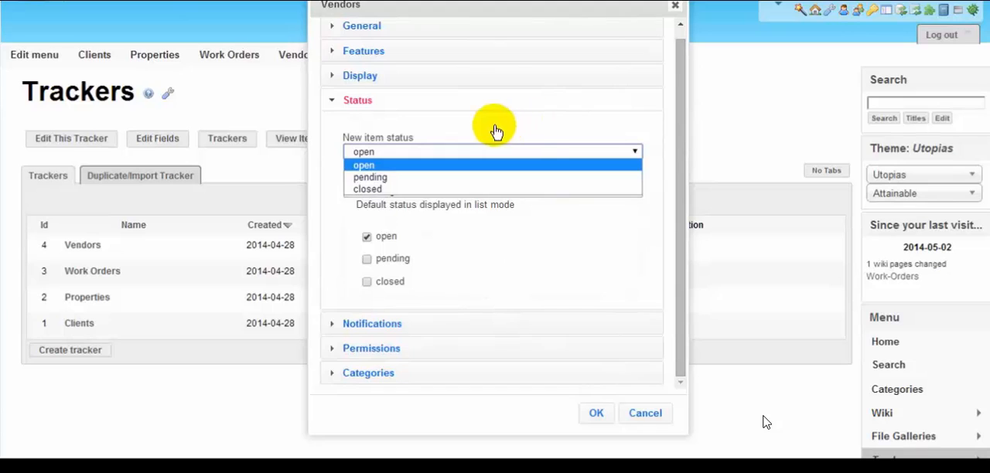
left_click(541, 129)
left_click(515, 192)
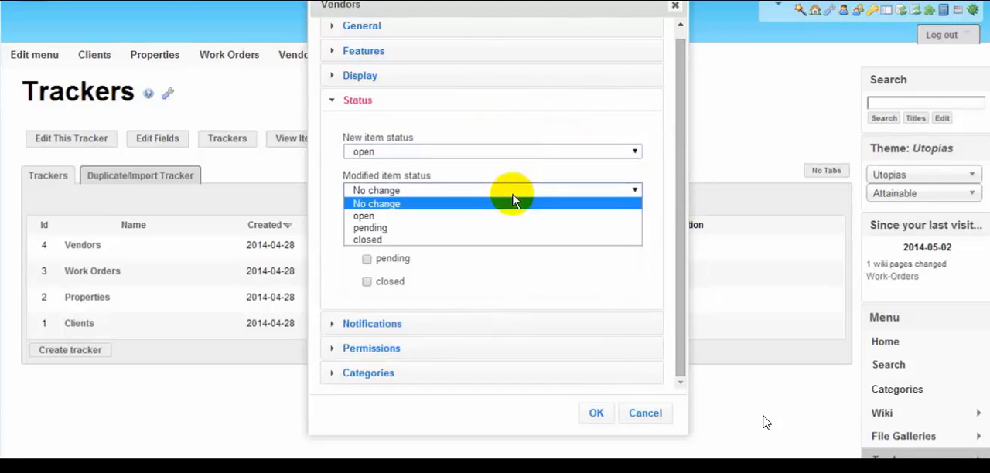
left_click(526, 172)
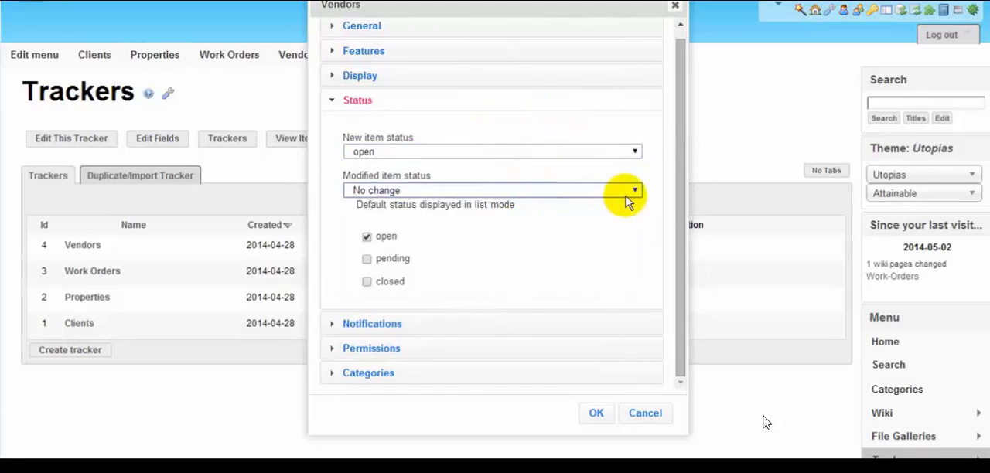
Examine the Vendors tracker's notification, permission and category settings, and leave the tracker's properties without saving.
left_click(464, 323)
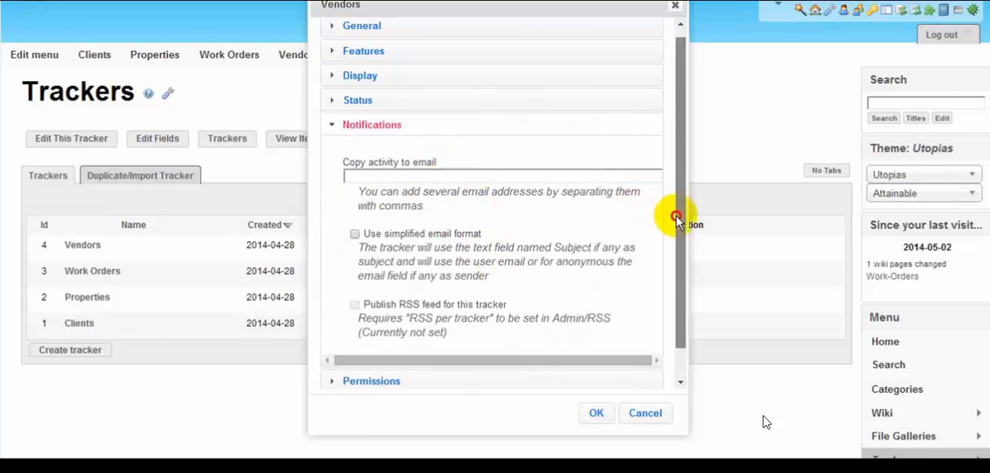
left_click_drag(676, 215, 676, 243)
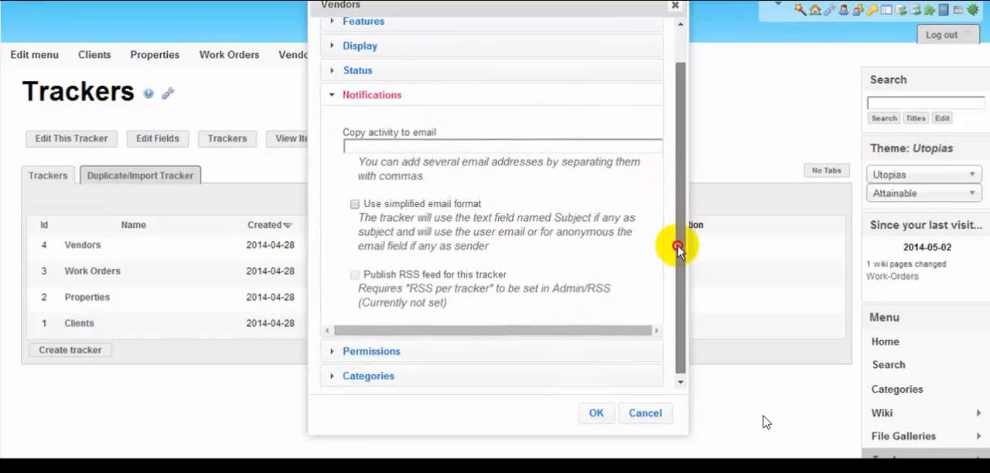
left_click(449, 346)
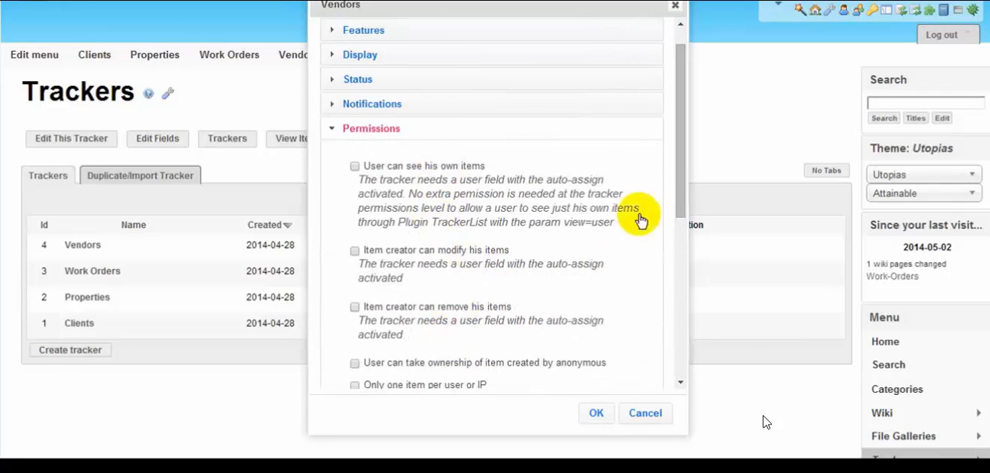
left_click_drag(678, 195, 680, 272)
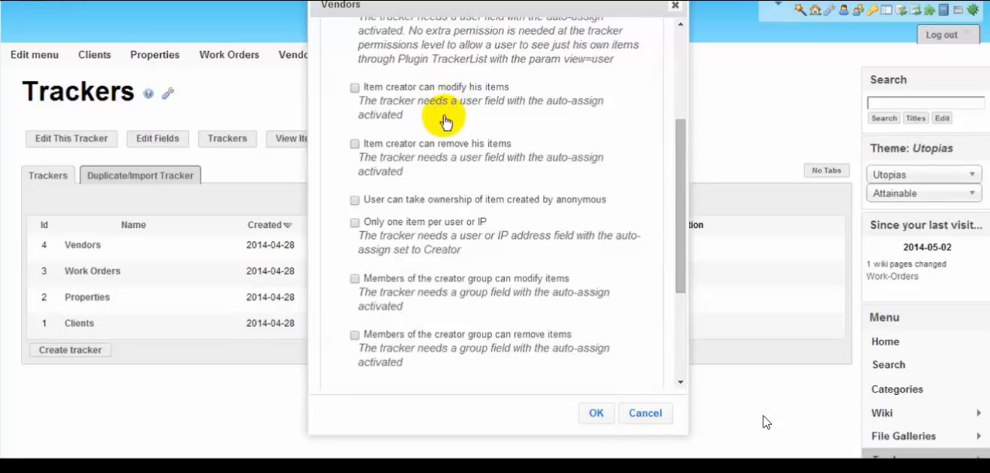
left_click_drag(680, 174, 678, 283)
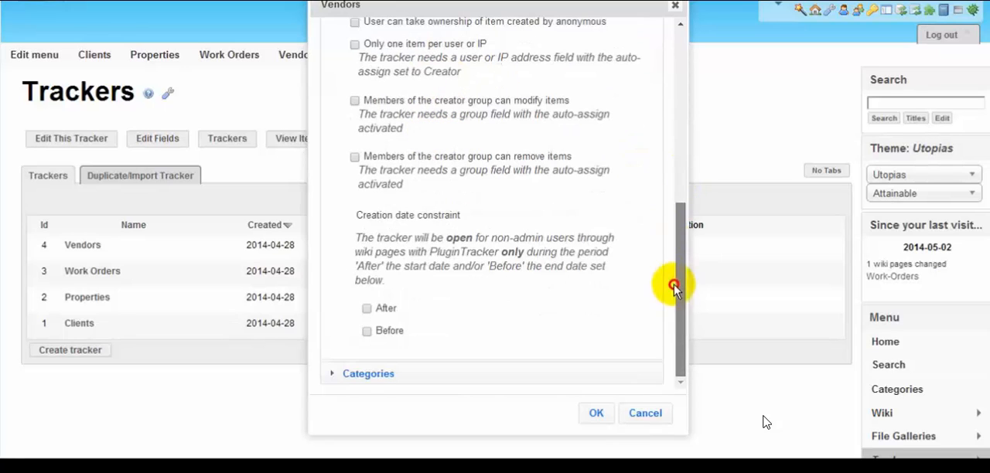
left_click(512, 376)
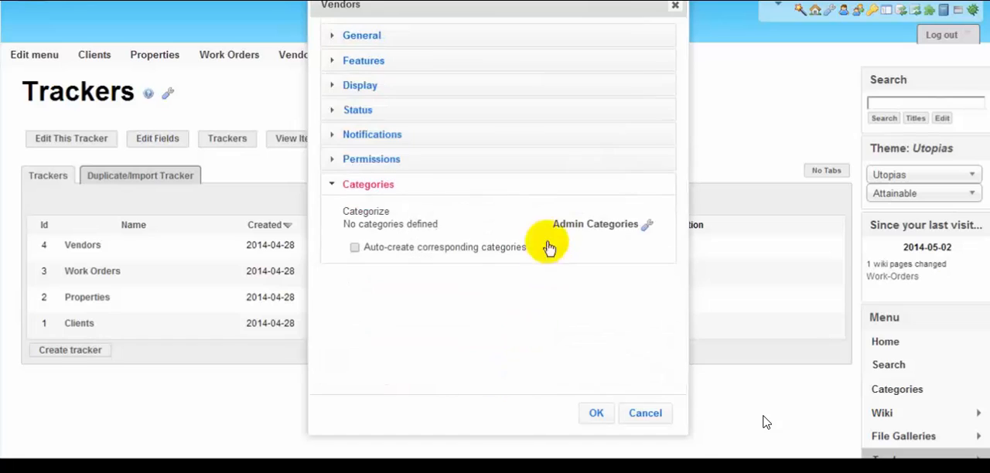
left_click(646, 414)
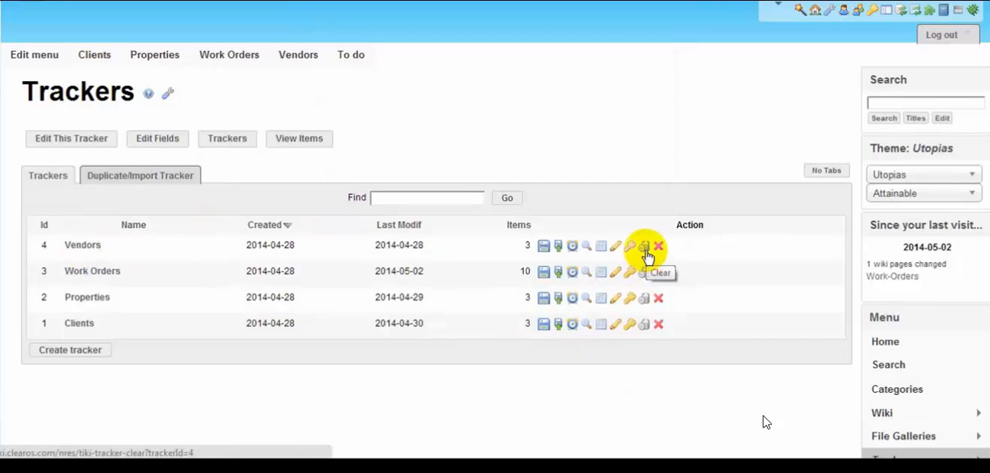
Open the Vendors tracker's events and configure a new event from open to pending, with After last modification as the reference date.
left_click(572, 248)
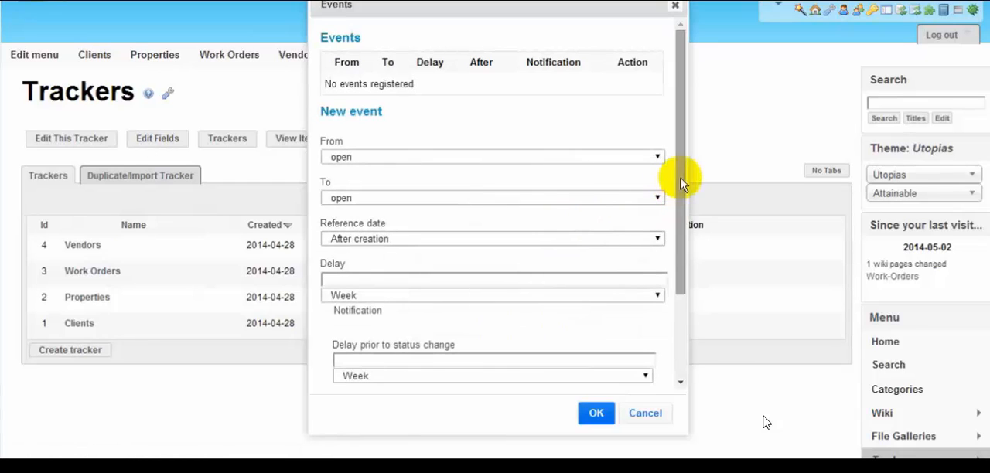
mouse_move(685, 177)
left_mouse_down()
mouse_move(685, 281)
mouse_move(699, 170)
left_mouse_up()
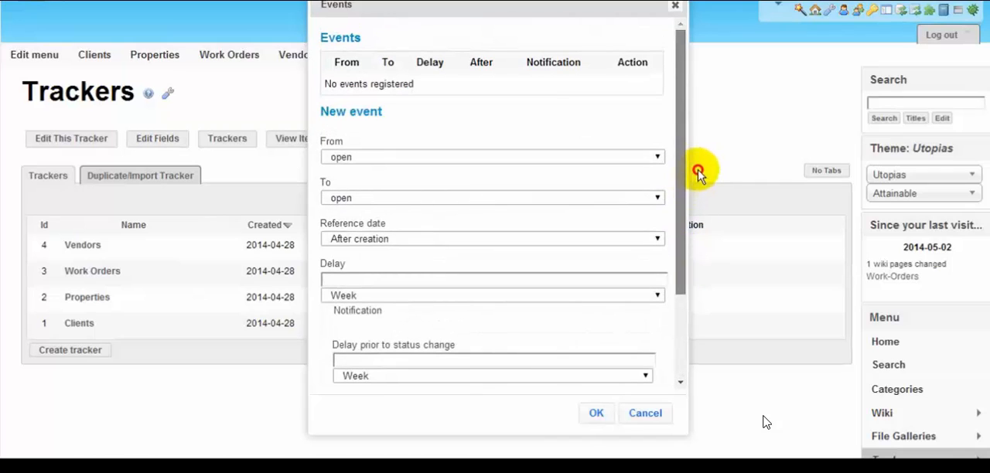
left_click(453, 157)
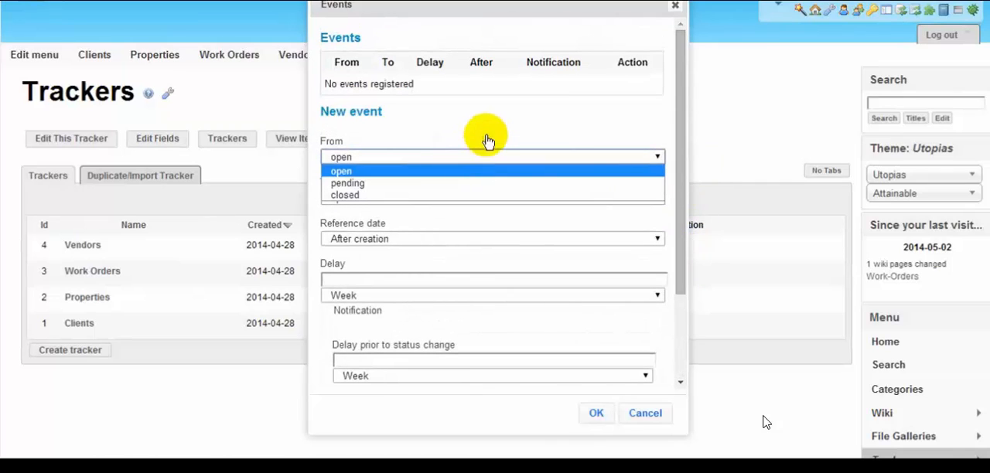
left_click(441, 155)
left_click(437, 200)
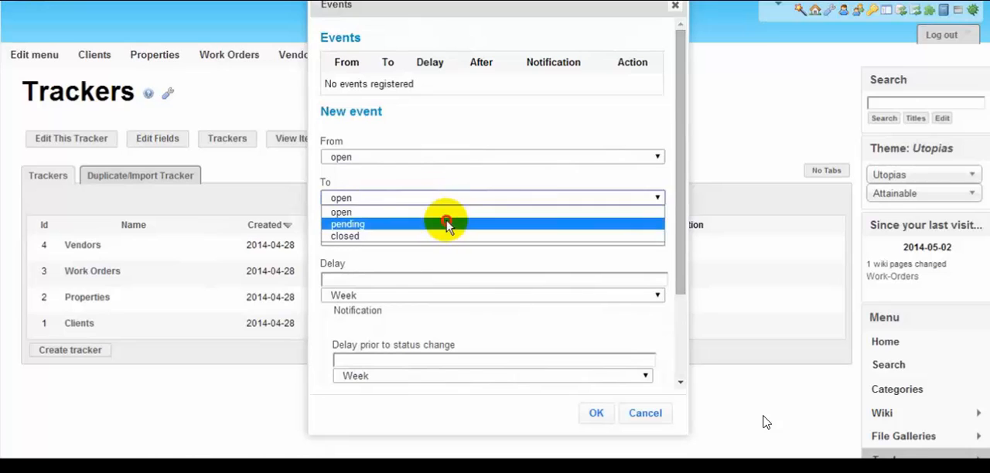
left_click(441, 224)
left_click(456, 240)
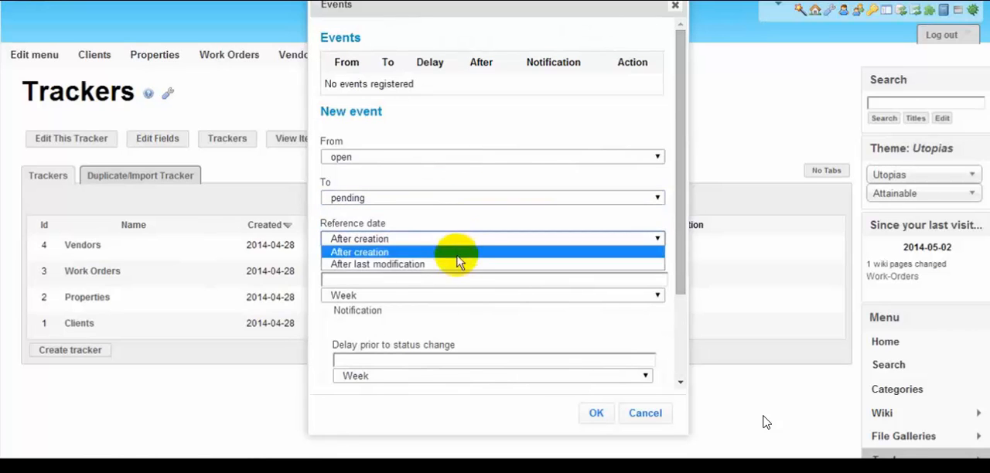
left_click(459, 265)
Examine the new event's delay and mail notification settings, and cancel the event without saving it.
left_click_drag(675, 264, 675, 323)
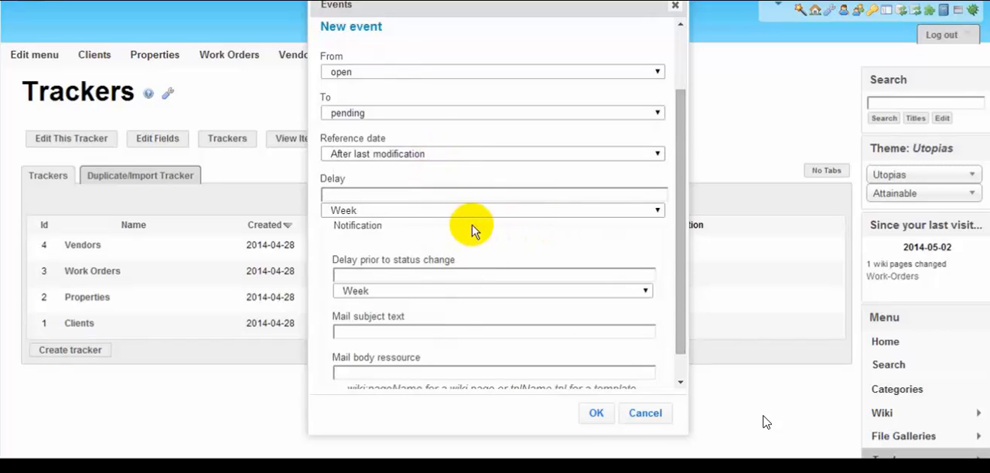
left_click_drag(676, 223, 685, 276)
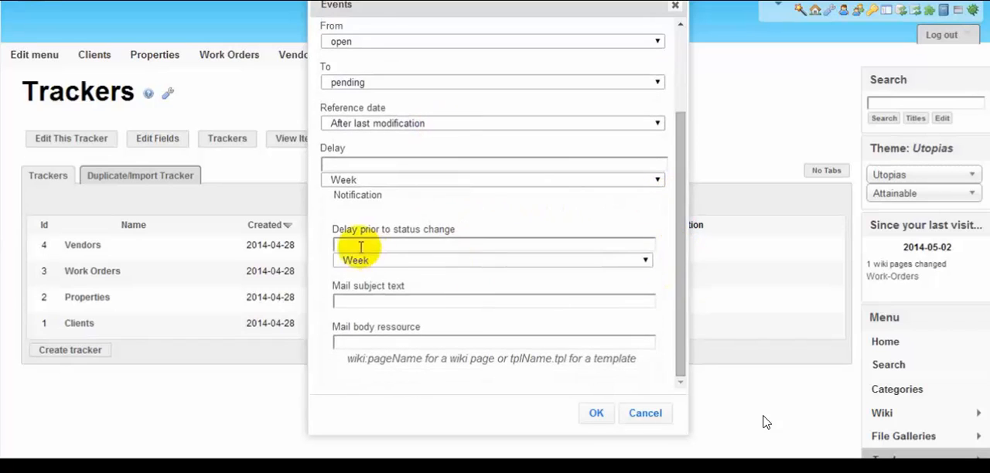
left_click(456, 260)
left_click(485, 220)
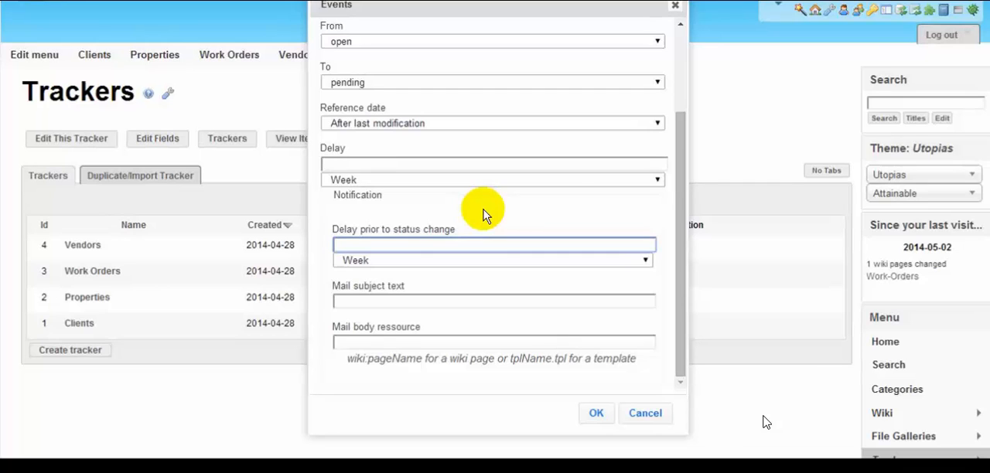
left_click(678, 162)
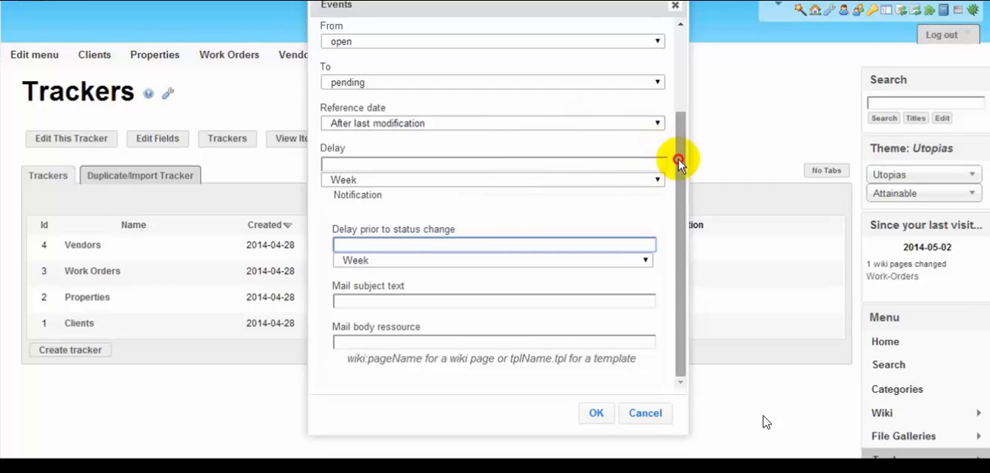
left_click_drag(679, 162, 685, 49)
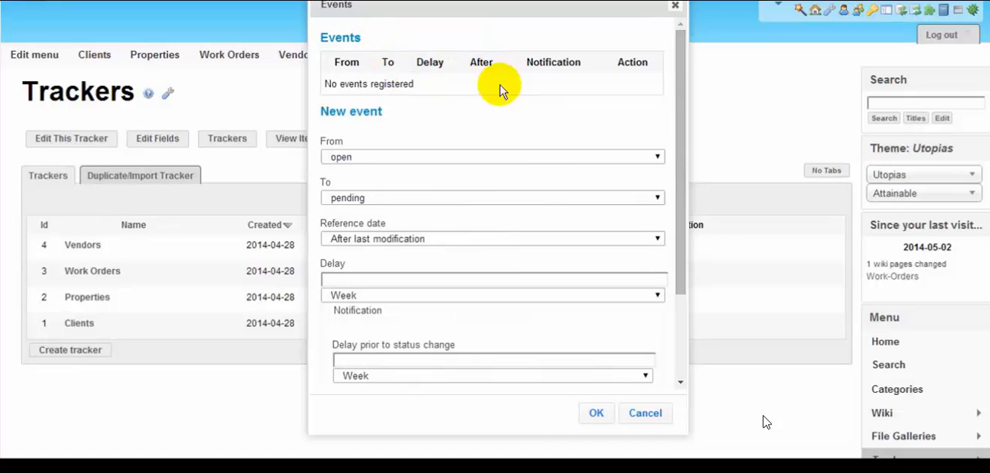
left_click(645, 413)
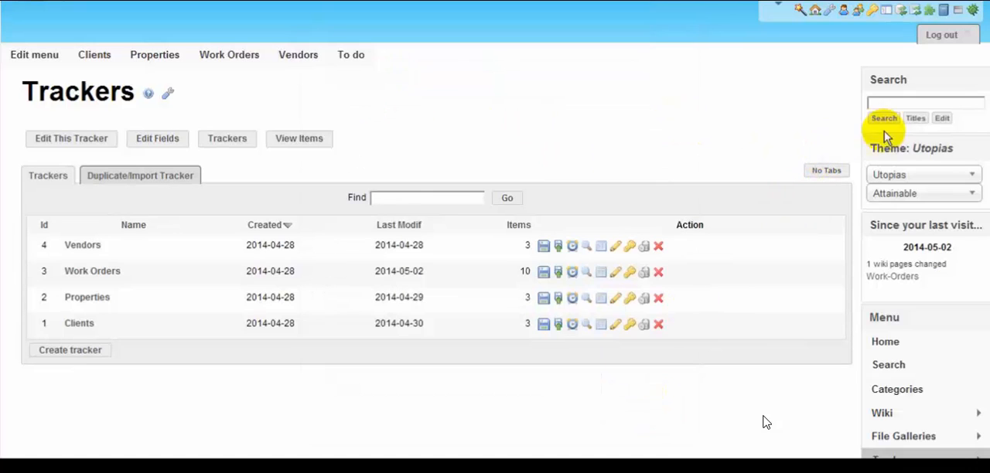
Open the site administration home and its Features page, and examine which global features are enabled or available.
scroll(967, 371, "down", 2)
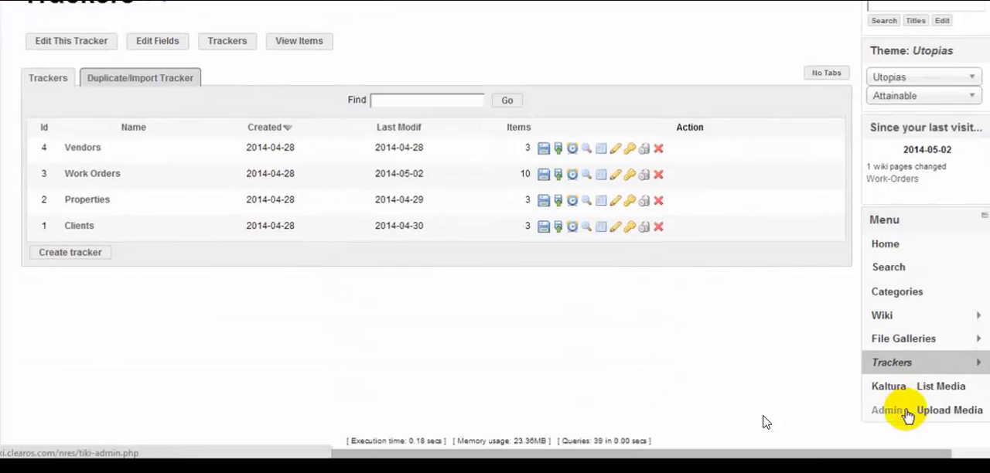
left_click(893, 410)
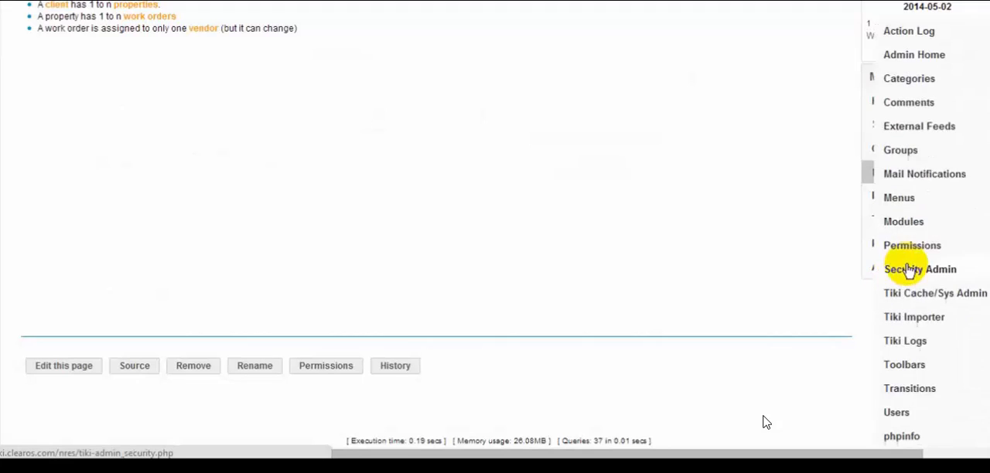
left_click(912, 55)
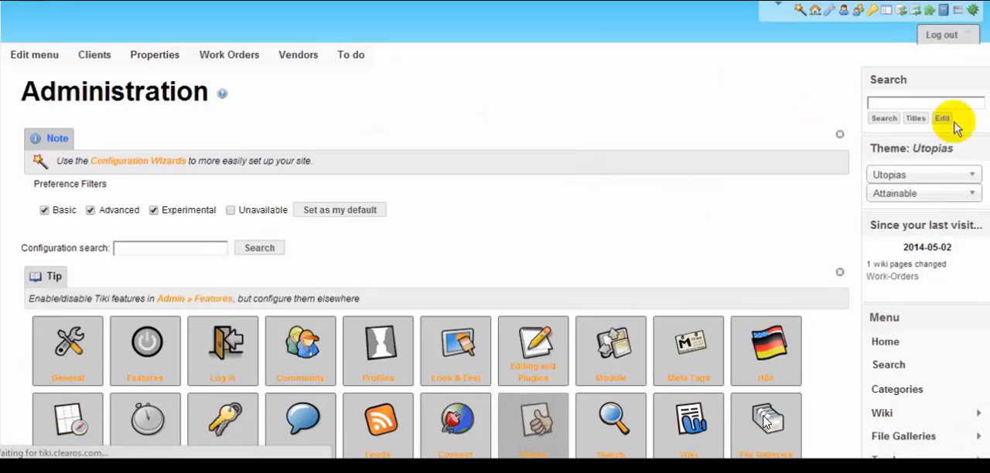
scroll(628, 229, "down", 1)
scroll(628, 229, "down", 2)
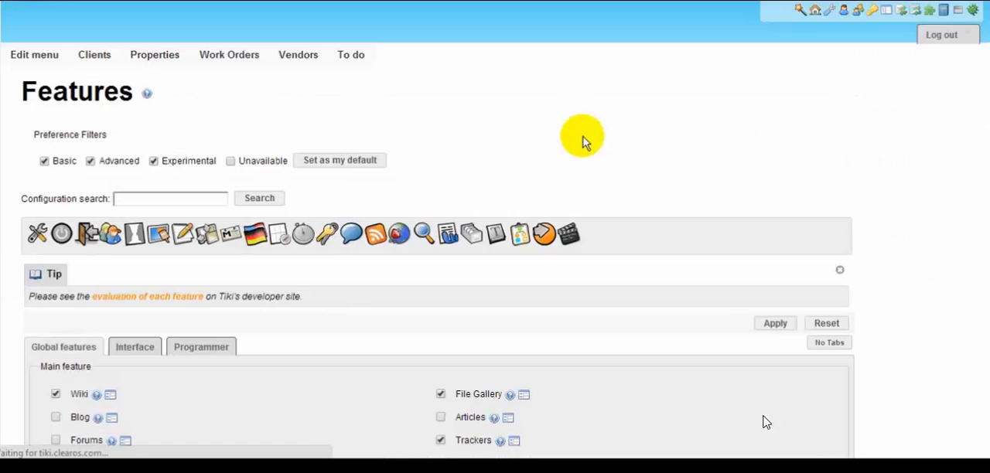
scroll(710, 157, "down", 5)
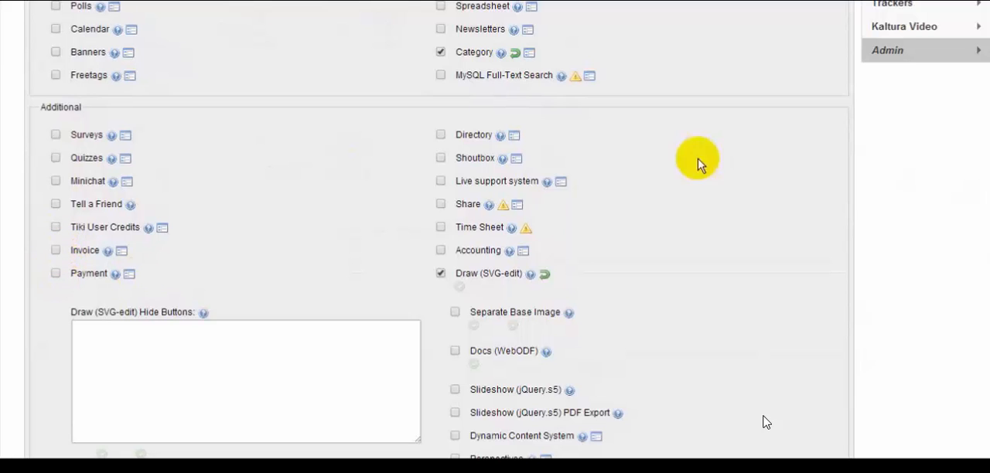
scroll(982, 290, "down", 4)
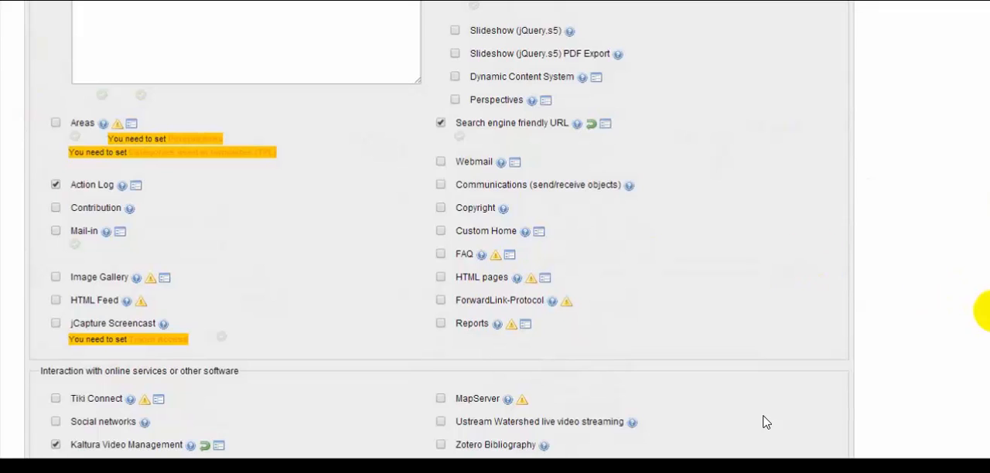
scroll(986, 310, "up", 10)
scroll(983, 168, "down", 2)
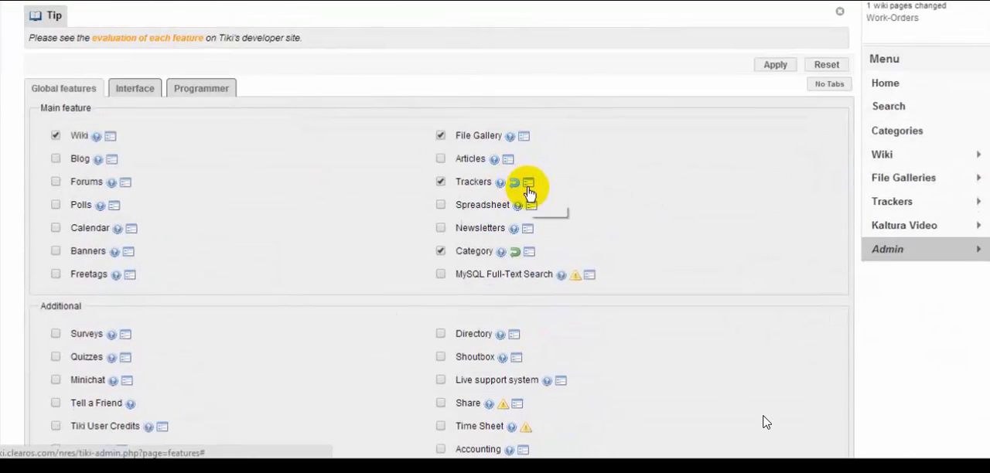
Open the Trackers feature's administration page and examine its field types, general tracker settings and attachment preferences.
mouse_move(530, 189)
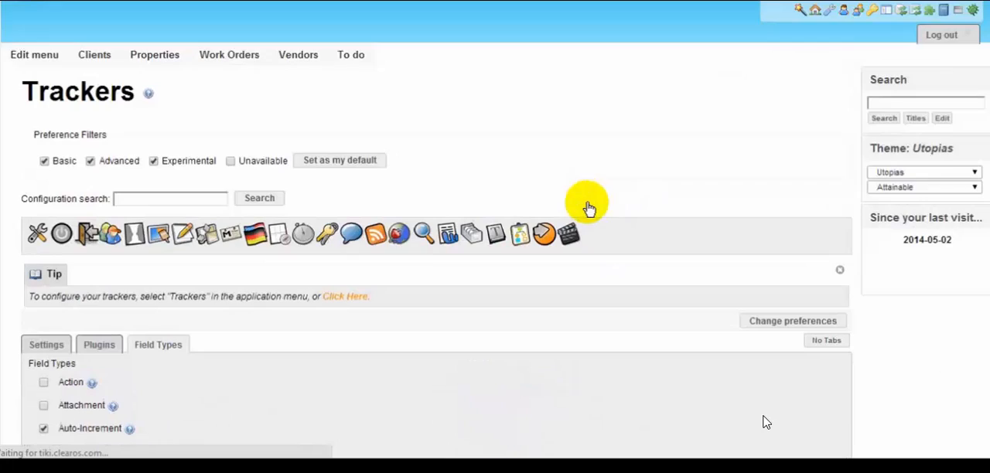
scroll(495, 283, "down", 3)
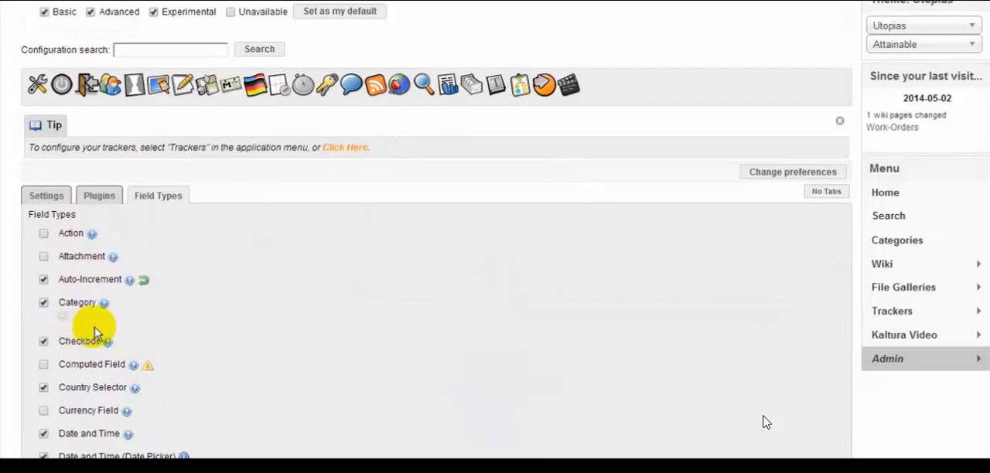
left_click(42, 198)
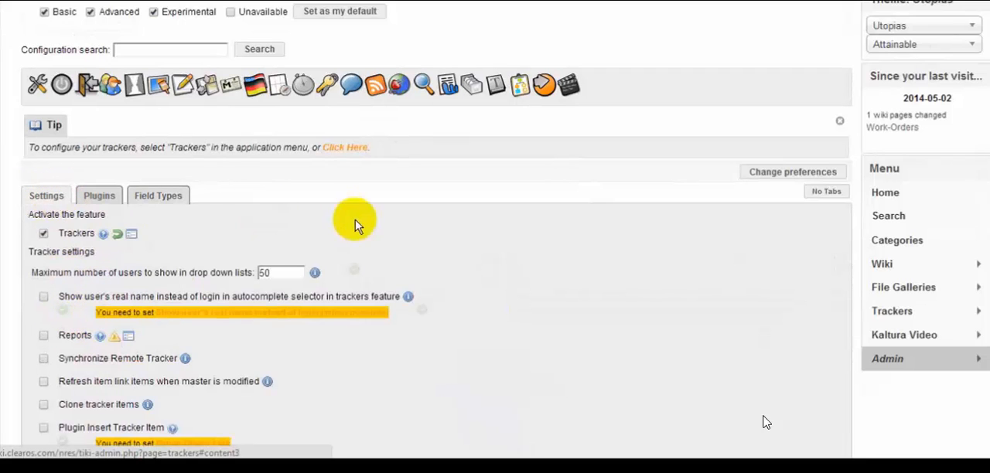
scroll(417, 228, "down", 1)
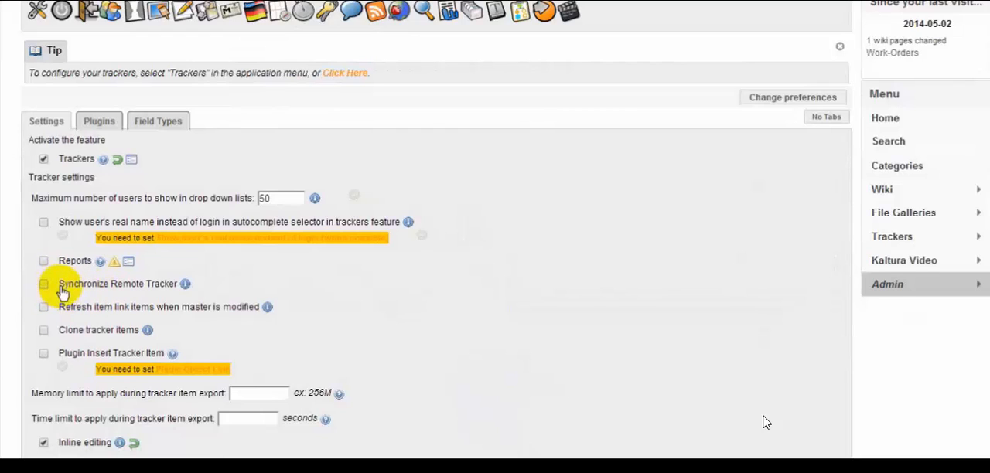
mouse_move(186, 285)
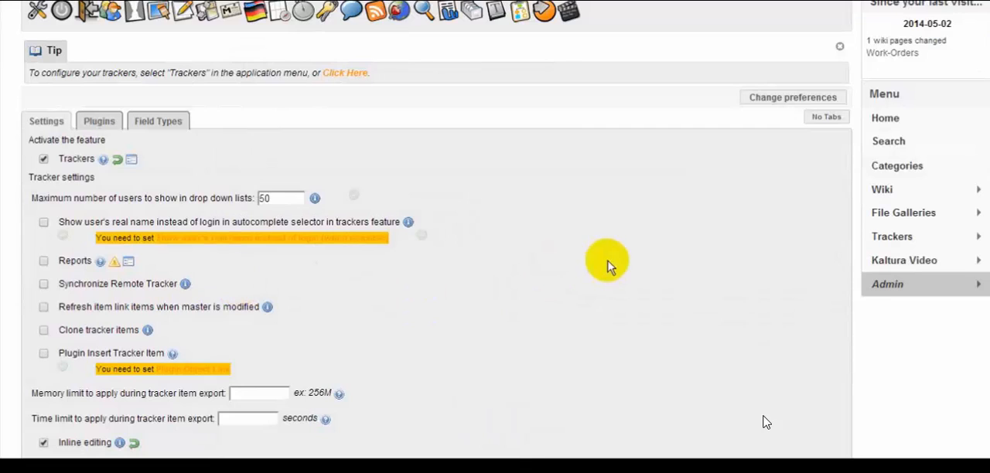
scroll(766, 422, "down", 5)
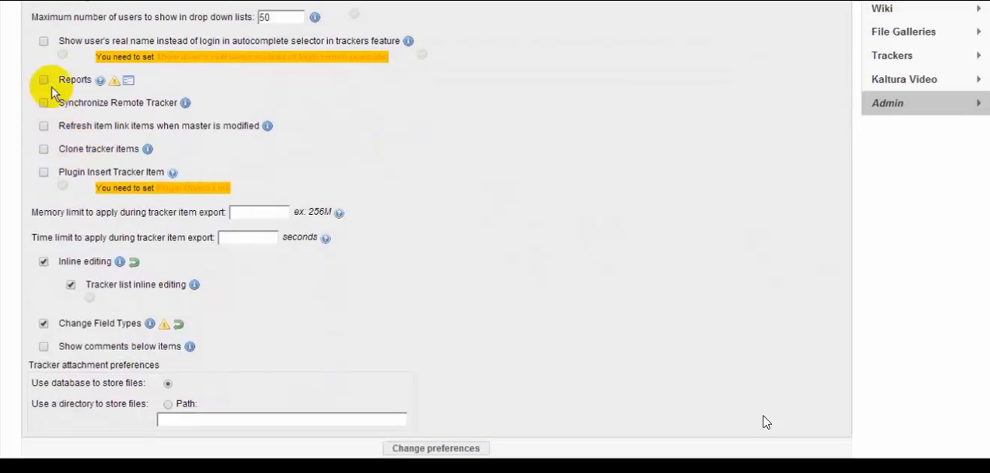
scroll(766, 422, "up", 4)
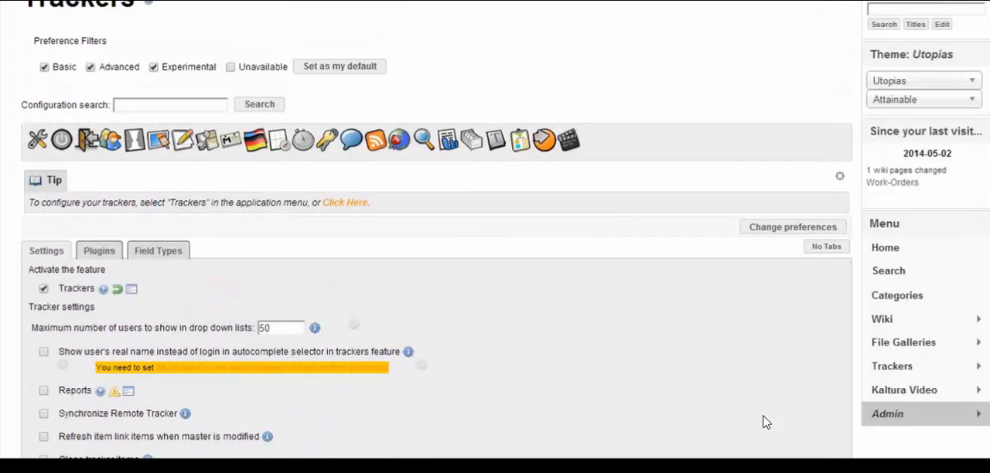
scroll(766, 422, "down", 5)
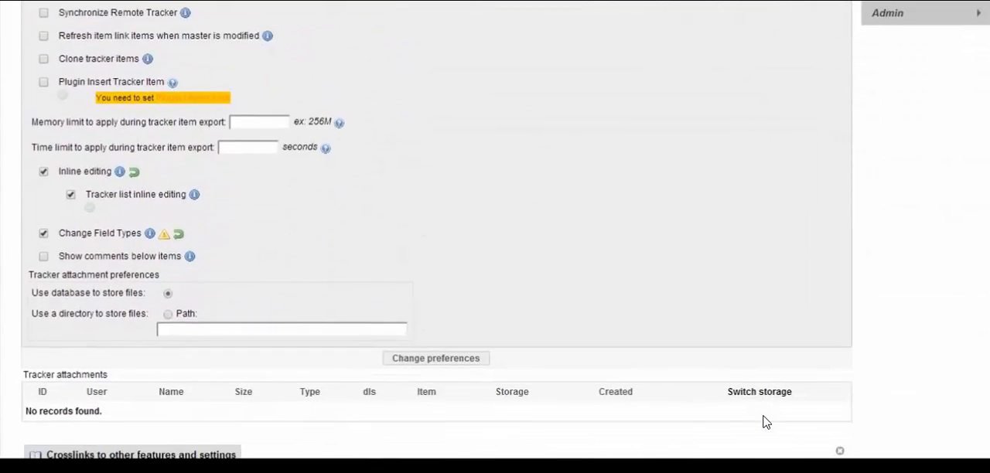
scroll(766, 422, "up", 4)
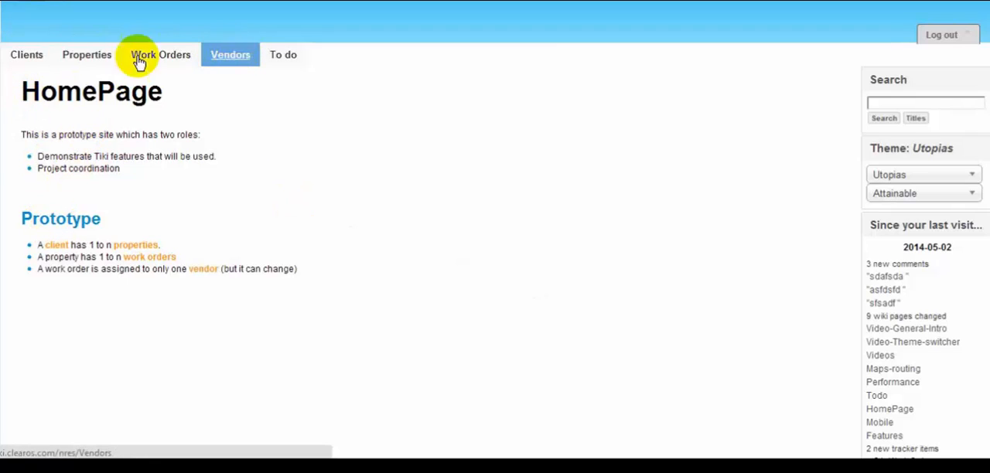
Open the Clients list, expand the properties linked to Samso properties, and open the linked property.
left_click(27, 55)
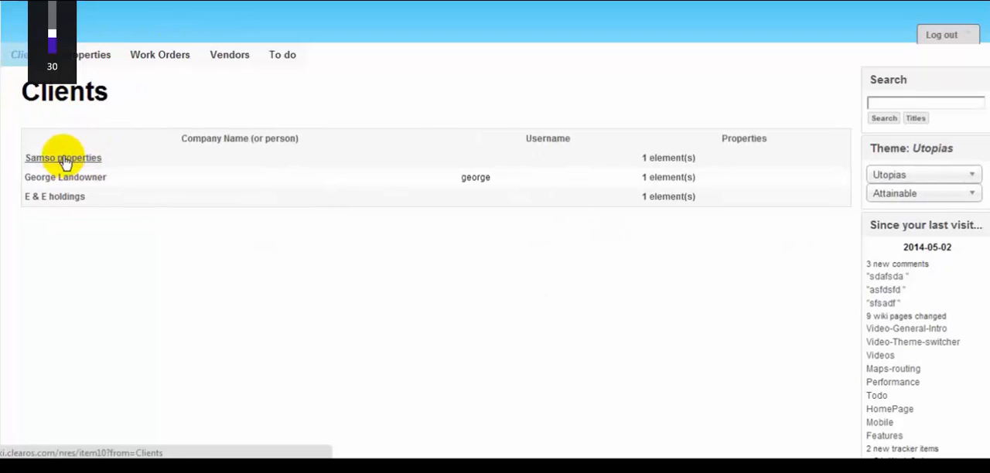
left_click(682, 161)
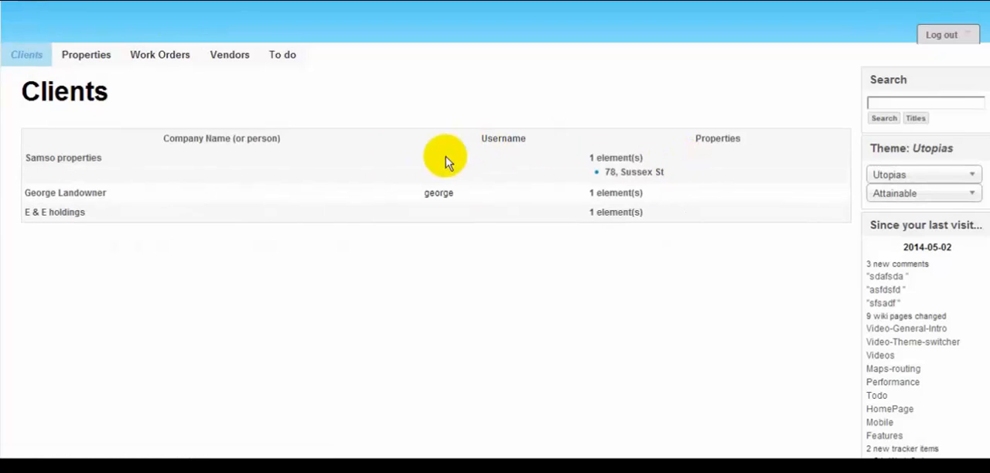
left_click(653, 172)
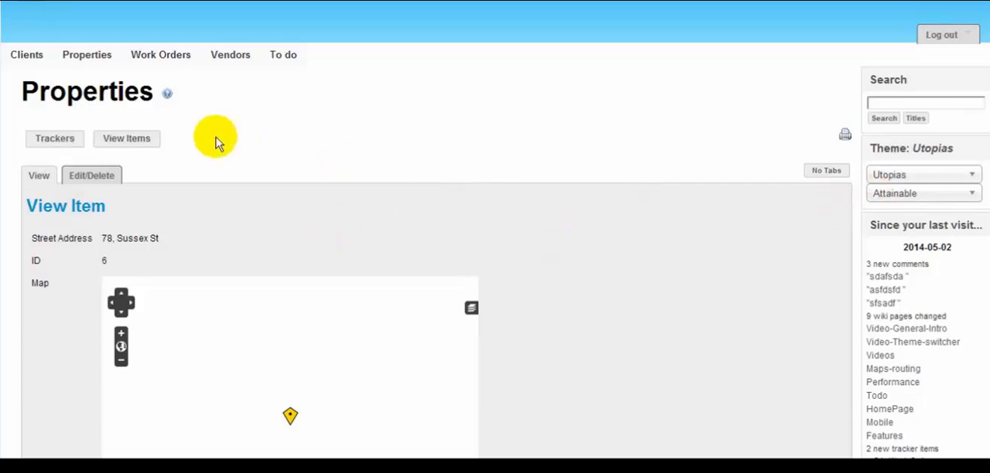
From the Properties list, open the E & E holdings property for editing and move its map marker a short distance west.
left_click(85, 57)
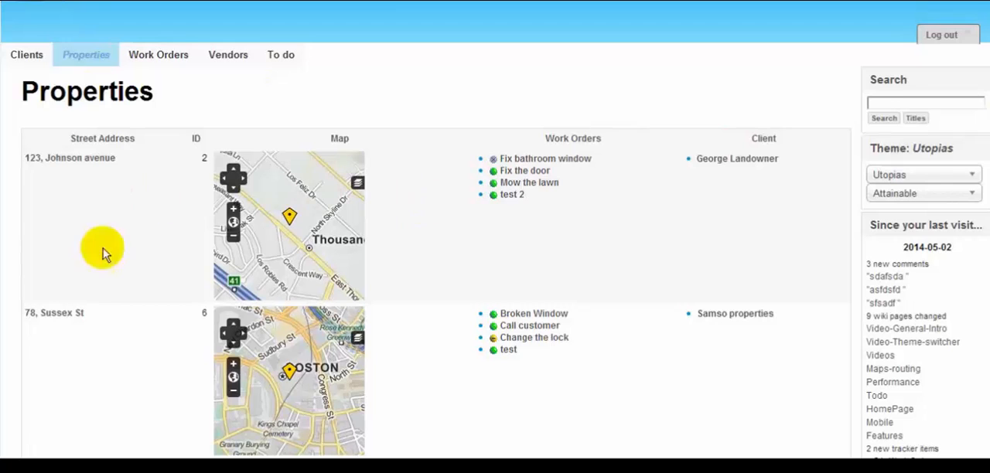
scroll(186, 220, "down", 3)
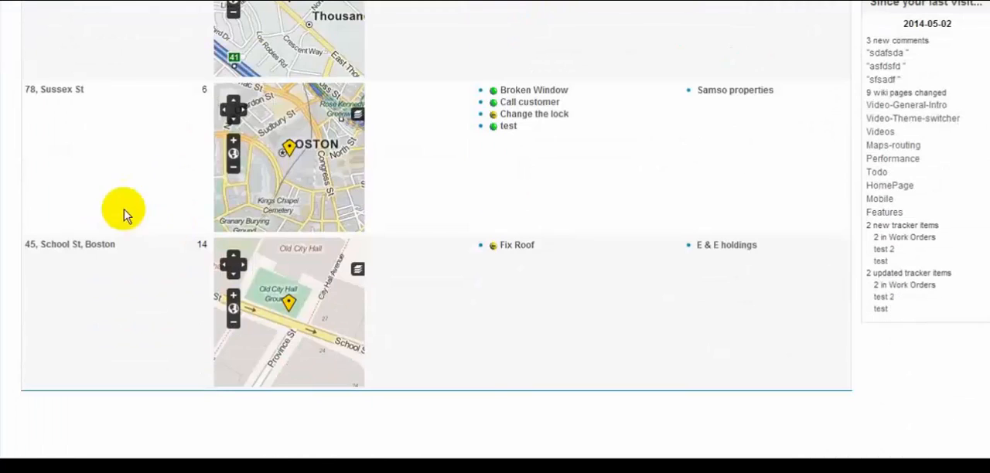
left_click(77, 245)
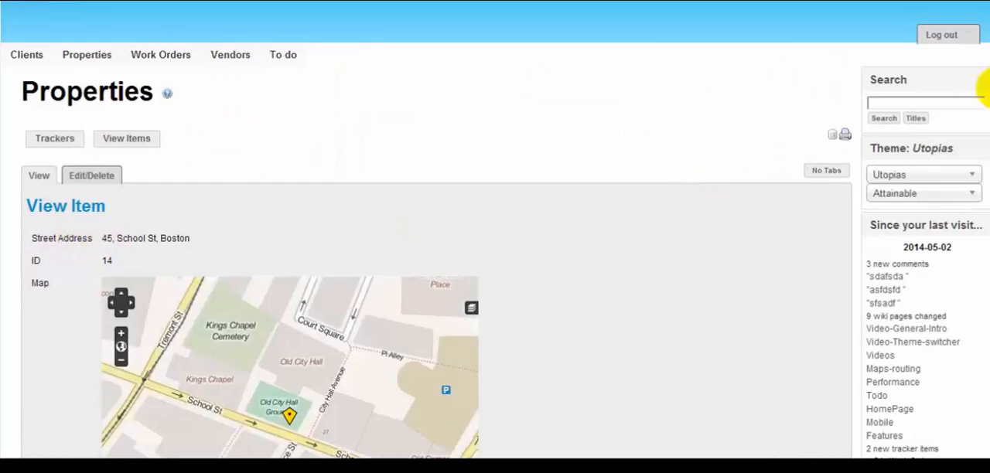
left_click(85, 176)
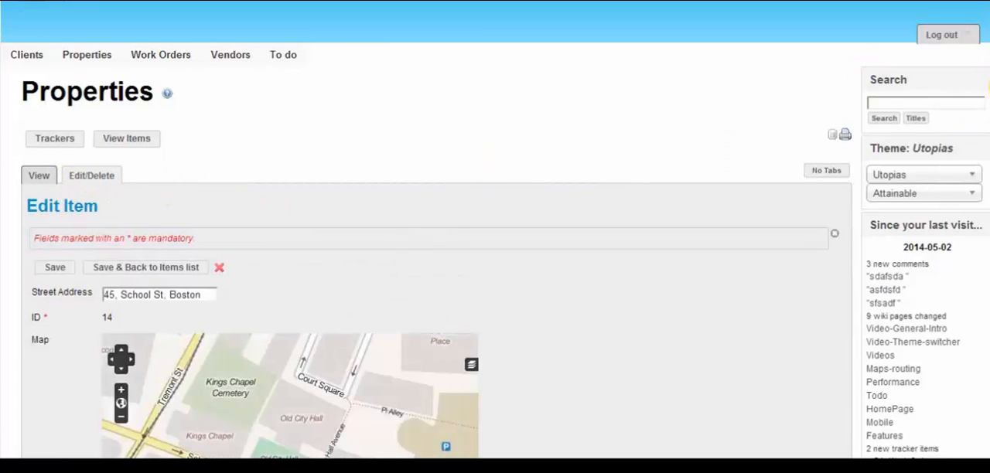
scroll(989, 87, "down", 5)
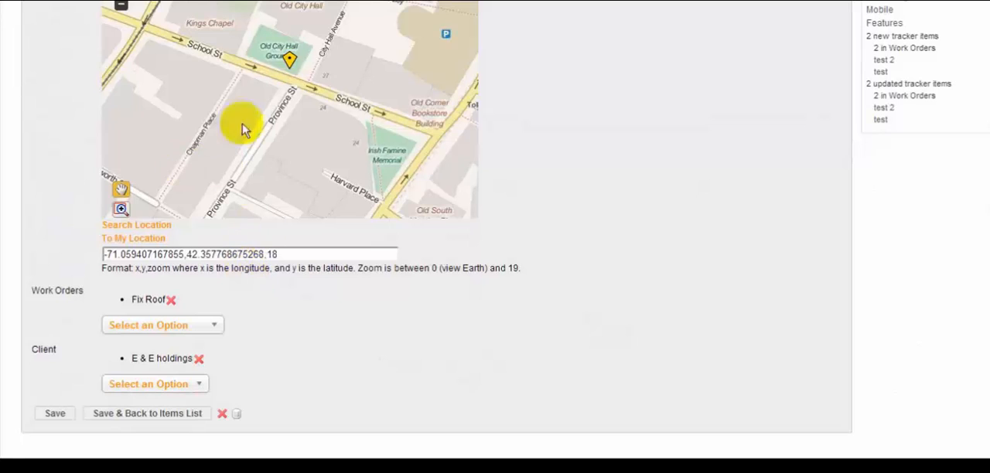
left_click(216, 75)
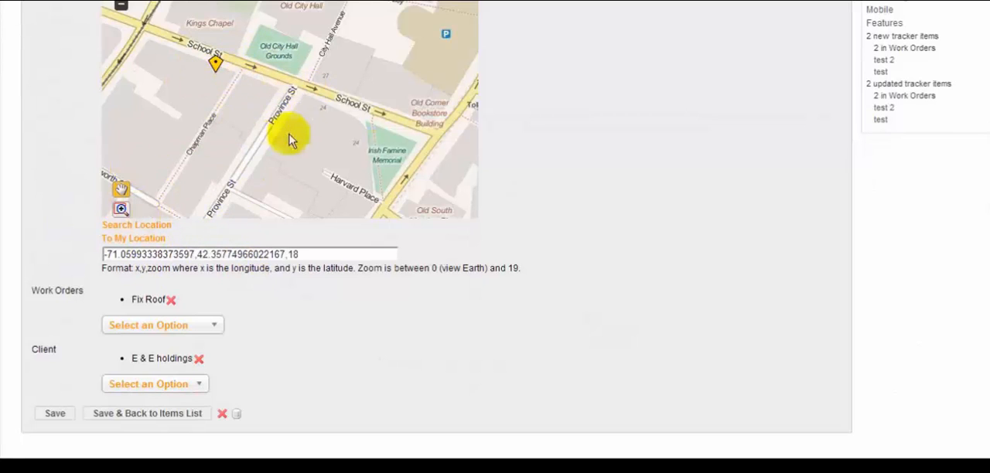
Examine the options offered for the property's Work Orders link without choosing one.
left_click(202, 327)
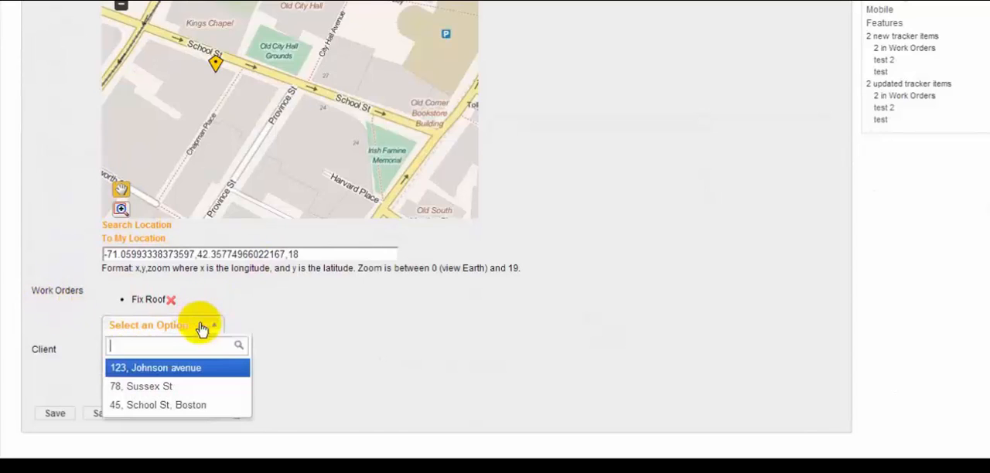
left_click(293, 332)
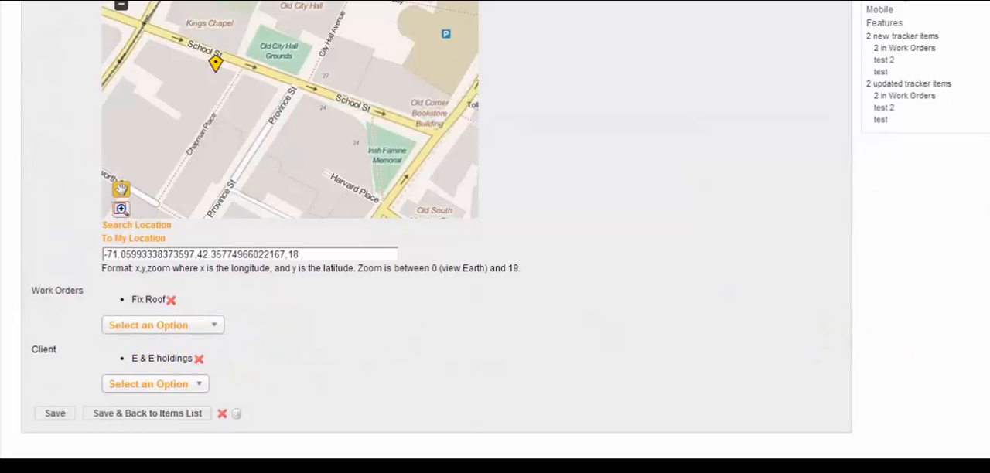
scroll(987, 141, "up", 10)
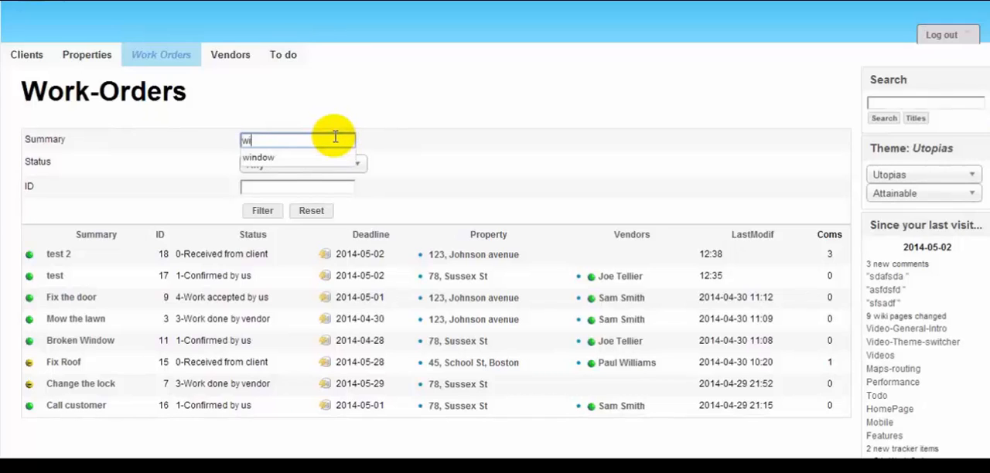
Filter the work orders by the summary "window", and clear the summary criterion.
key("Return")
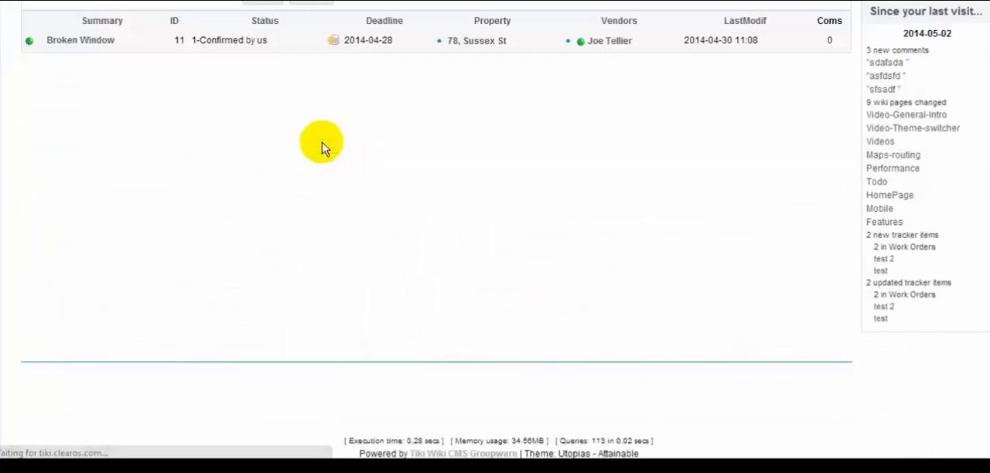
scroll(989, 265, "up", 3)
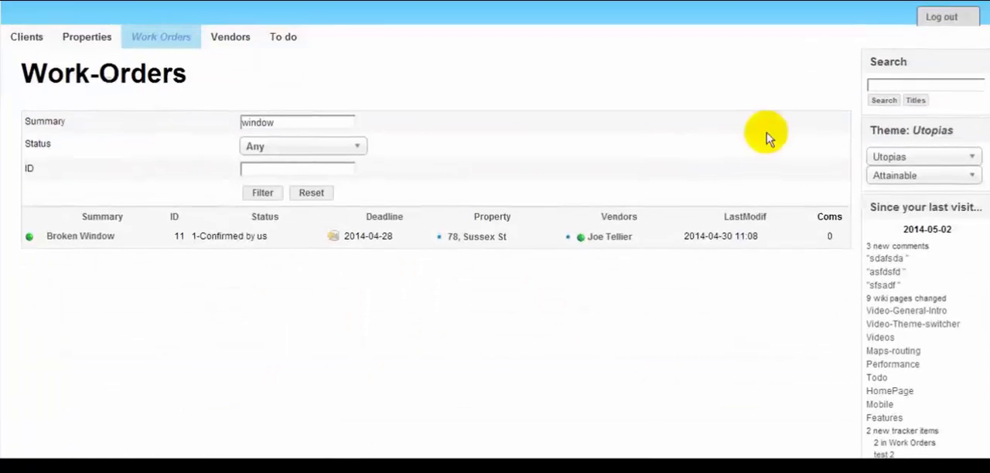
left_click_drag(284, 133, 233, 135)
key("BackSpace")
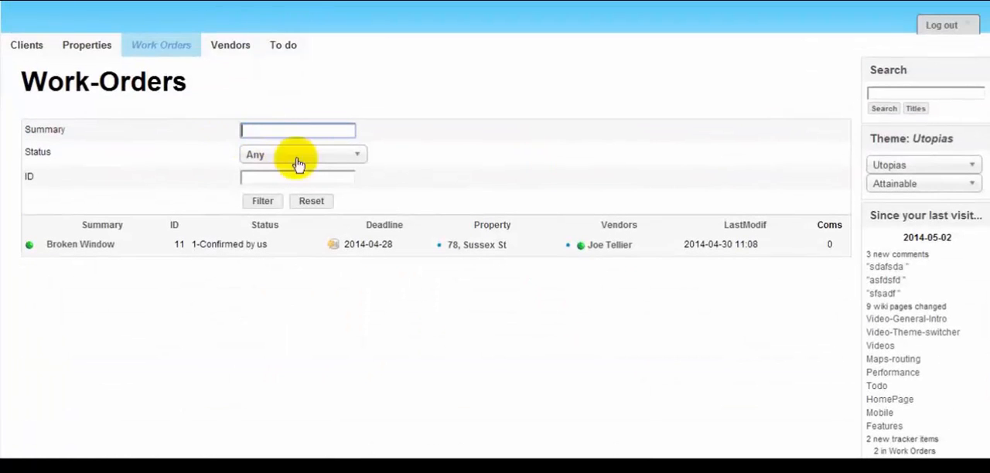
Filter the work orders by the status 0-Received from client, and set the status criterion back to Any.
left_click(309, 157)
left_click(309, 210)
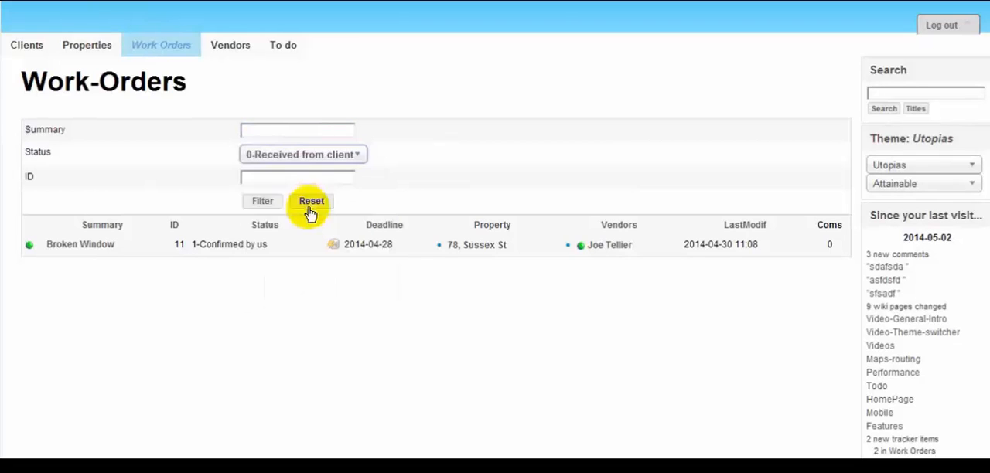
left_click(261, 203)
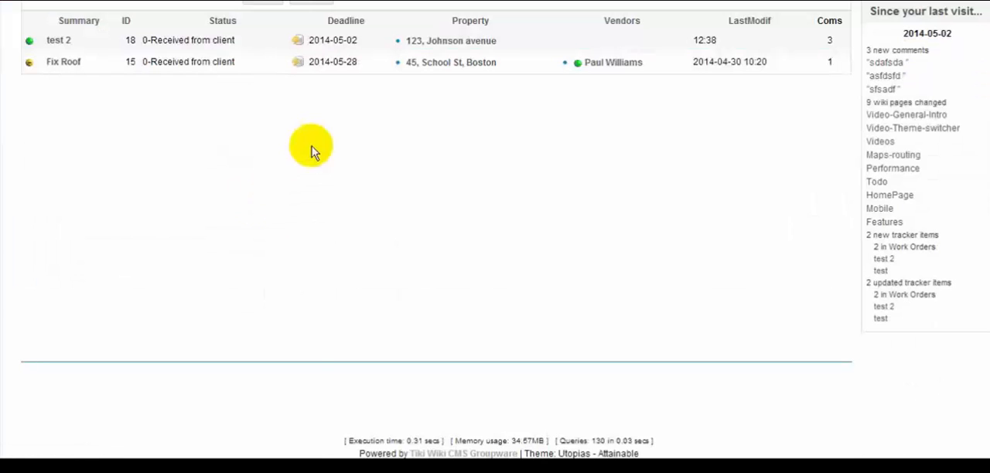
scroll(553, 144, "up", 3)
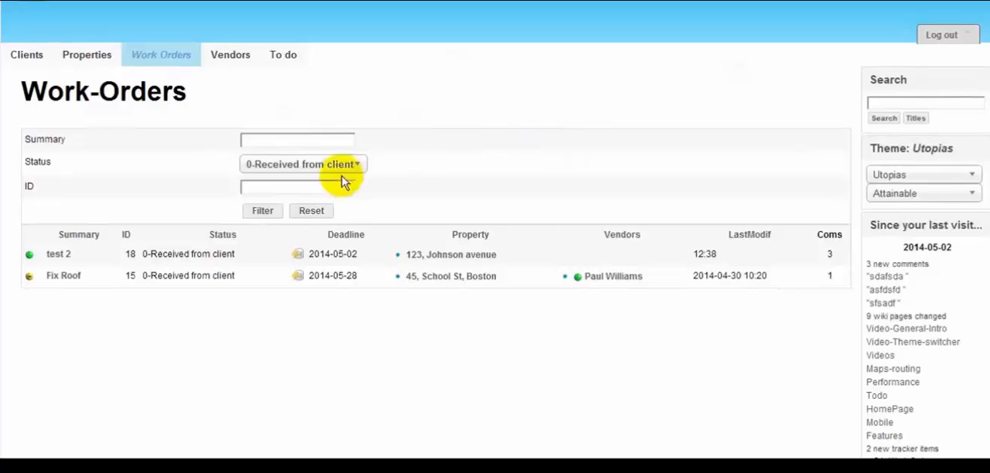
left_click(321, 165)
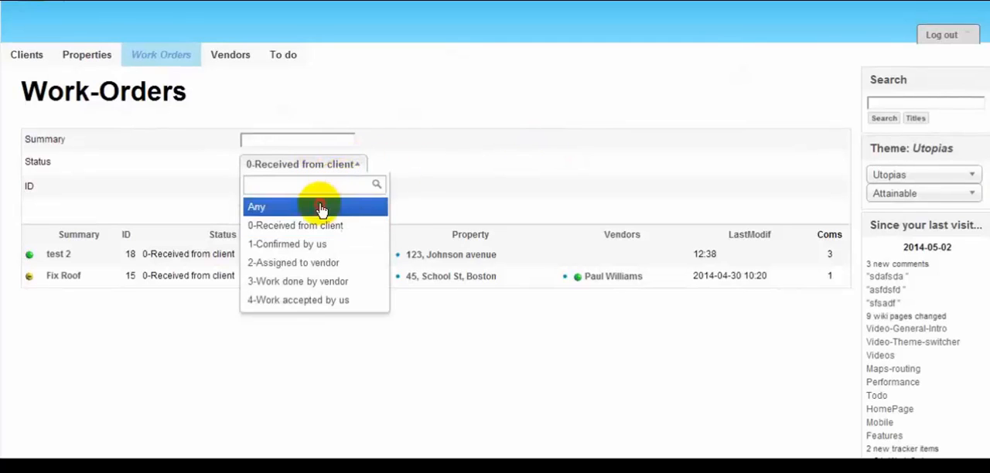
left_click(322, 209)
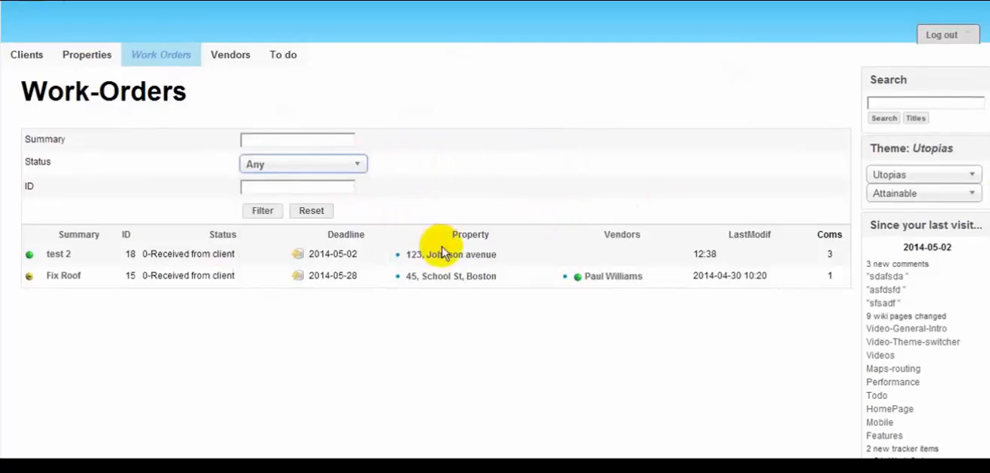
Open the work order "test 2" and examine its details.
left_click(59, 255)
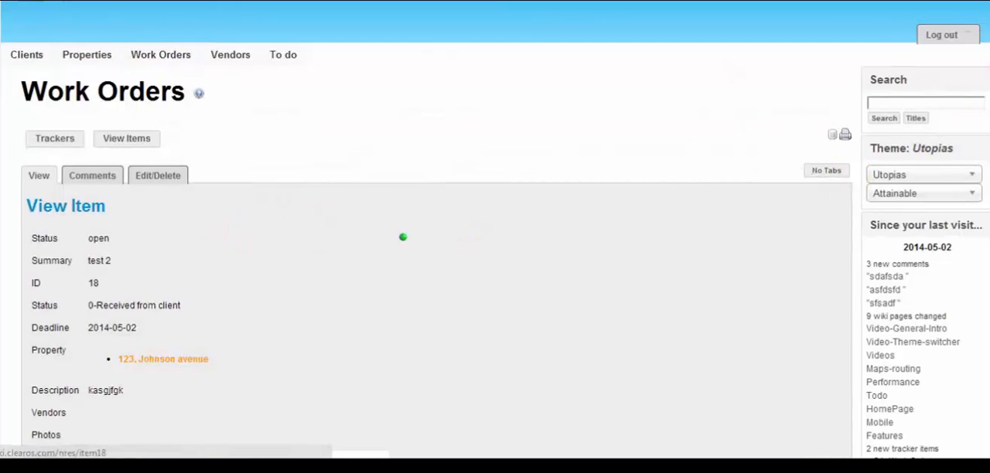
scroll(584, 189, "down", 1)
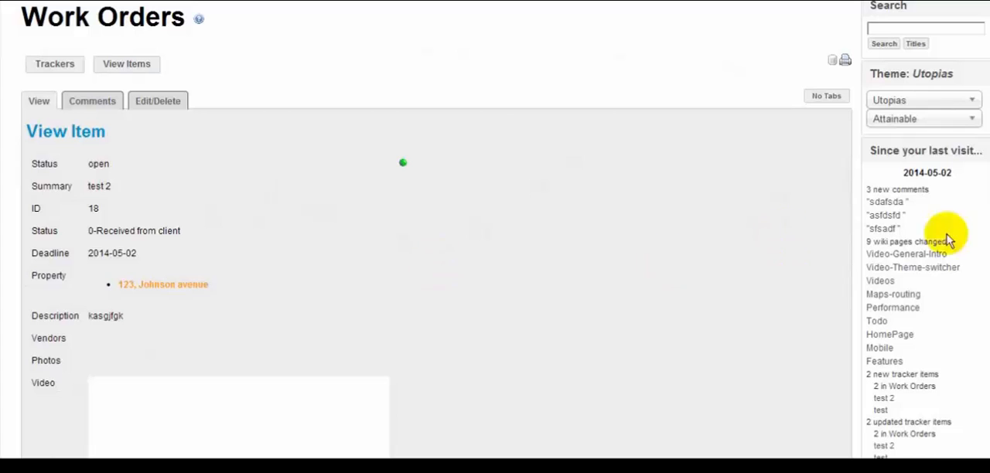
scroll(877, 207, "down", 4)
scroll(877, 207, "up", 5)
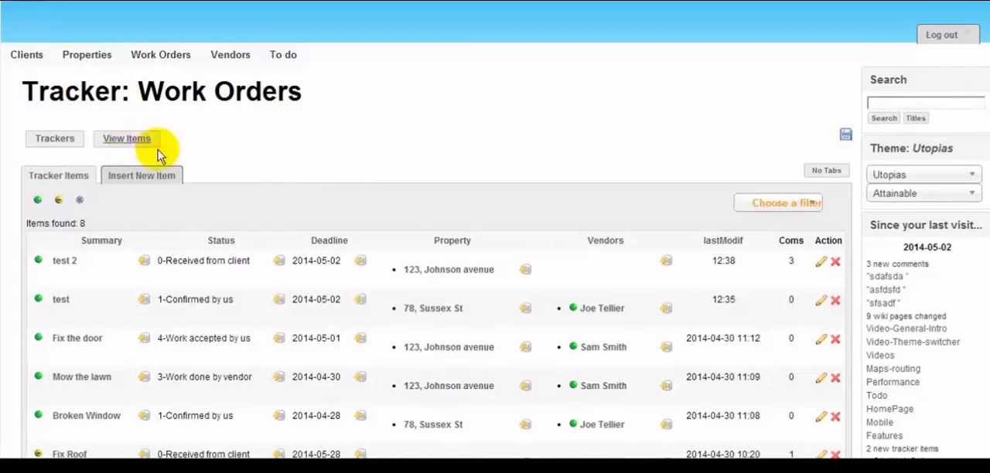
Start a new work order with "test3" as both its summary and its description.
left_click(158, 178)
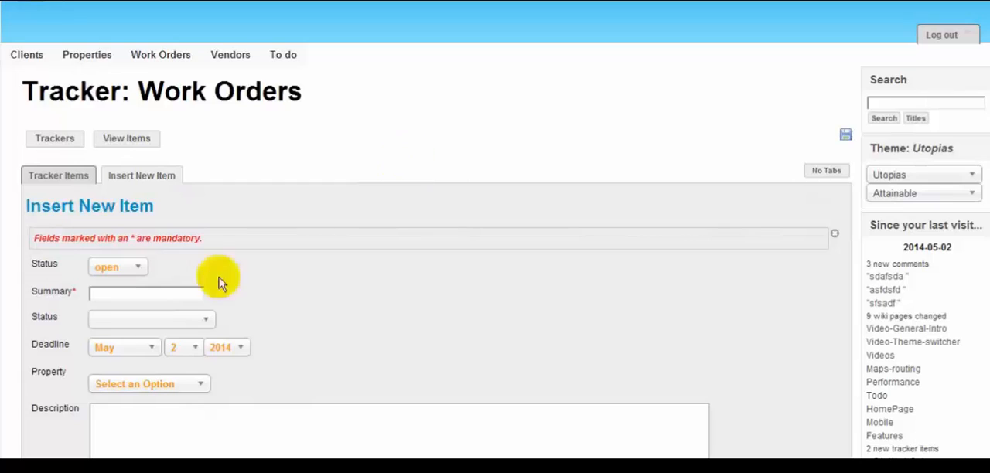
type("test")
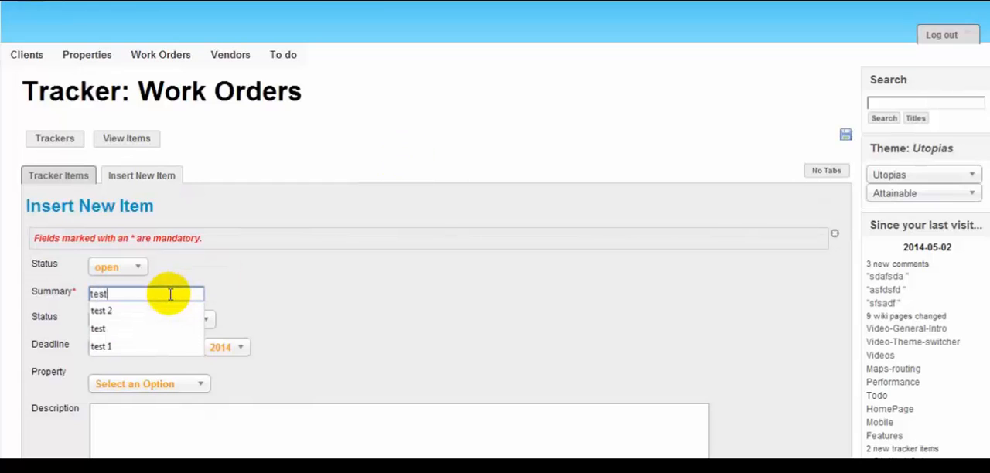
type("3")
left_click_drag(165, 296, 78, 297)
key("ctrl+c")
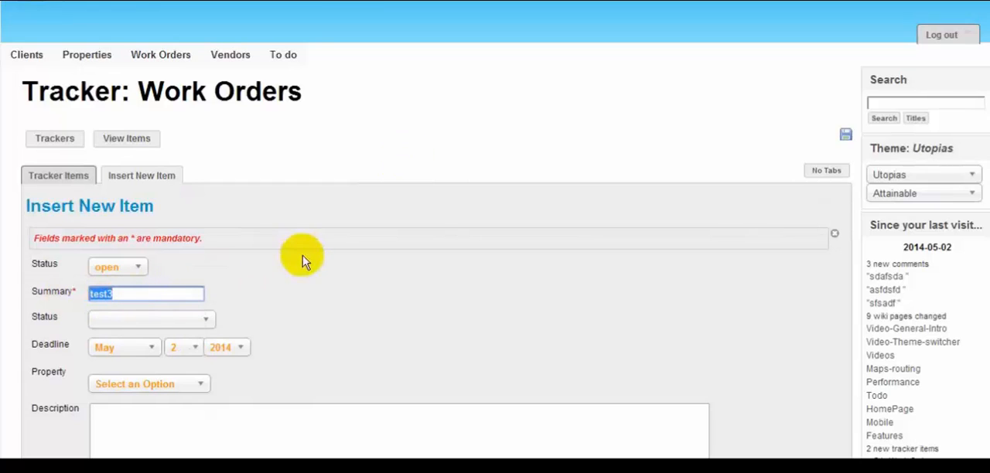
scroll(325, 294, "down", 1)
left_click(223, 361)
key("ctrl+v")
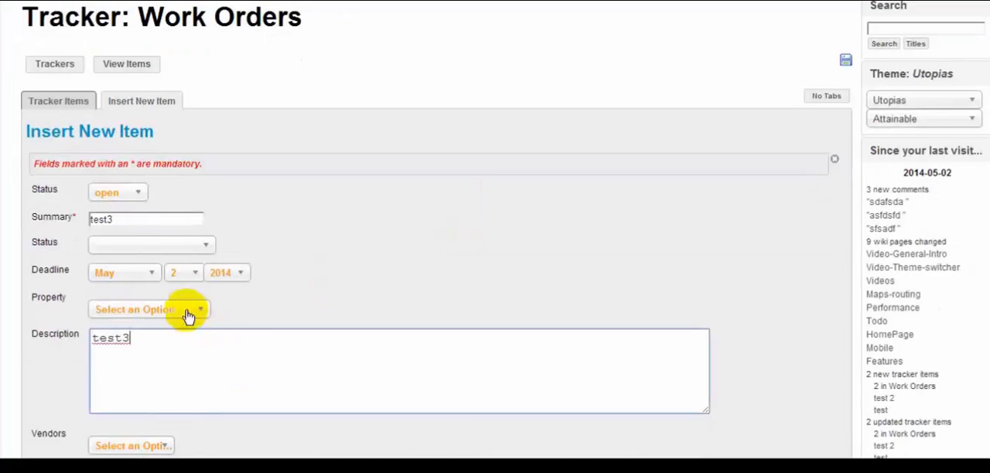
Choose a property address for the new work order and set its status to 0-Received from client.
left_click(187, 310)
left_click(173, 369)
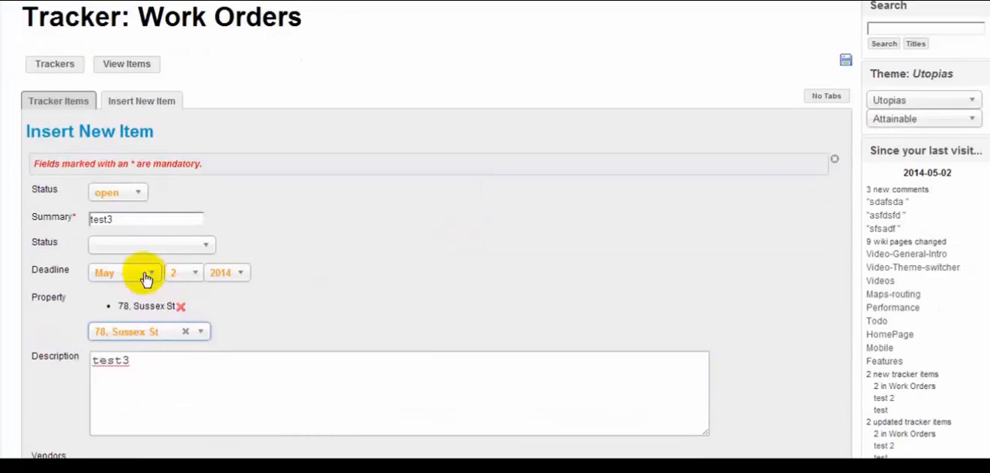
left_click(129, 246)
left_click(135, 303)
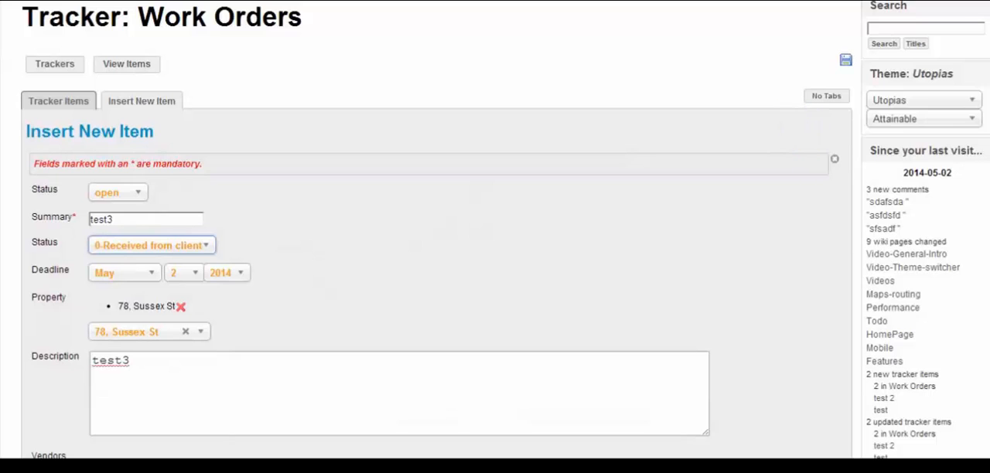
Assign the second listed vendor to the new work order and save it.
scroll(449, 281, "down", 3)
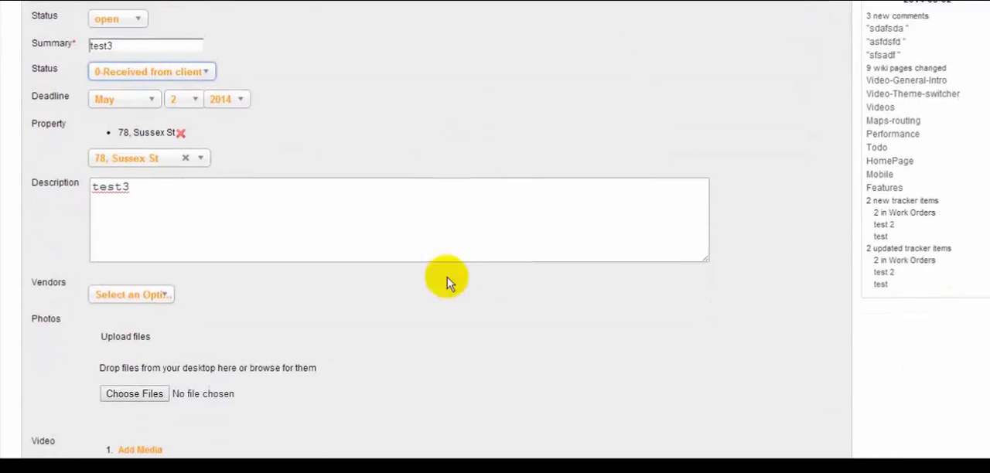
scroll(457, 331, "down", 2)
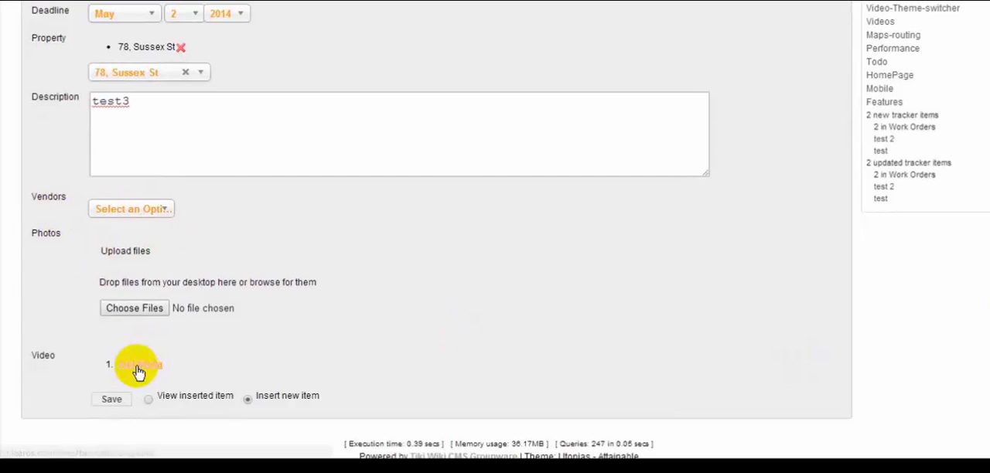
left_click(138, 210)
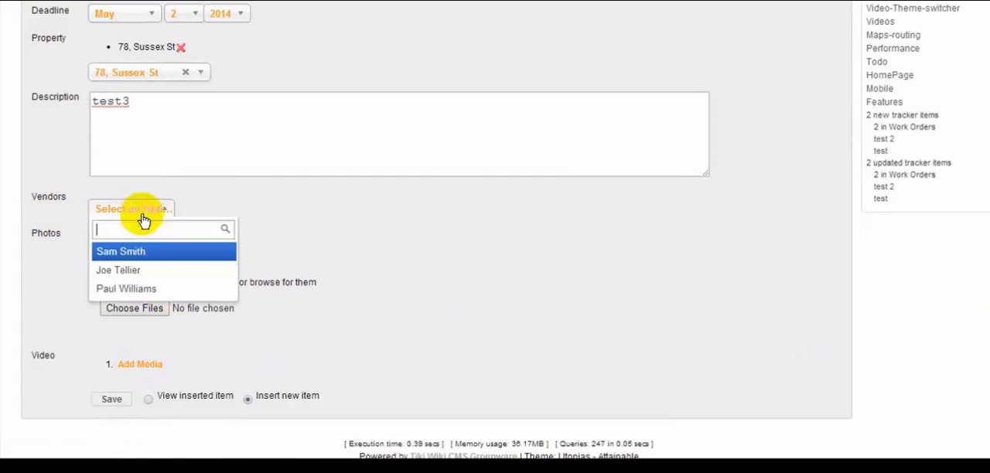
left_click(145, 269)
left_click(109, 423)
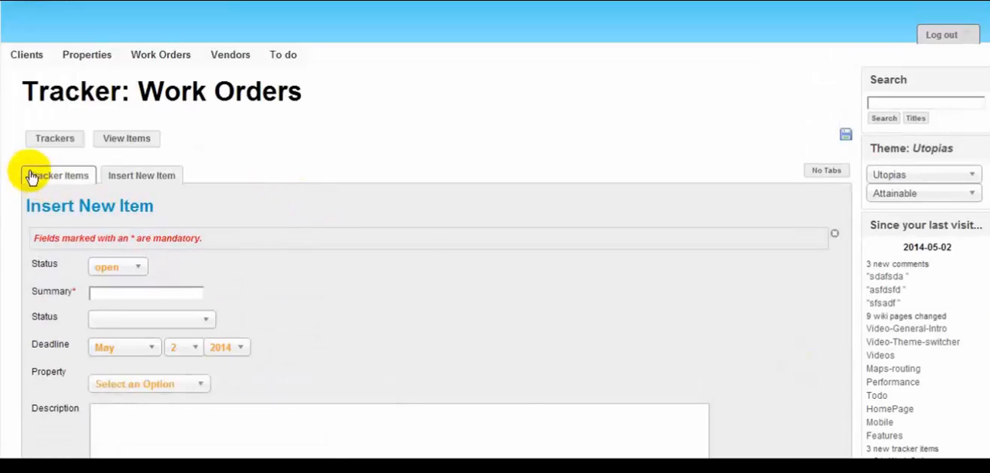
Open the work order "test3" from the tracker items and post the comment "jhdskjhsd".
left_click(32, 177)
left_click(64, 262)
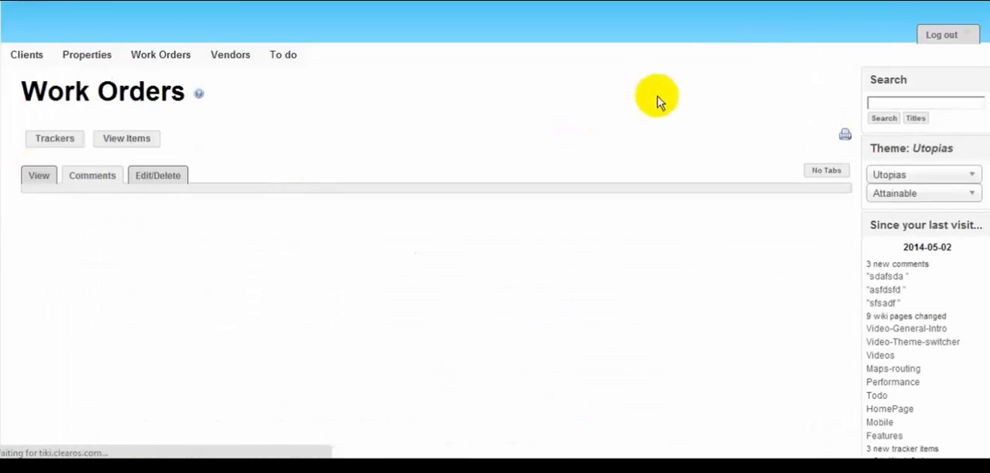
scroll(495, 232, "down", 3)
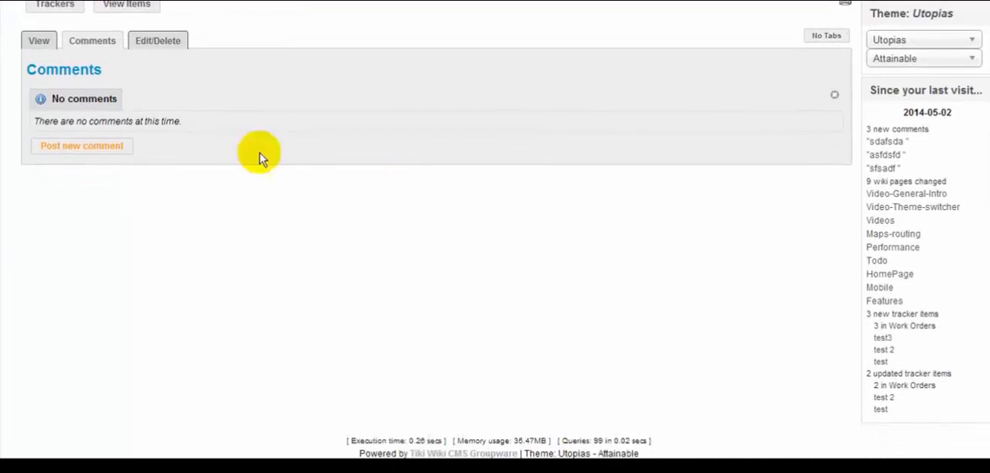
left_click(91, 149)
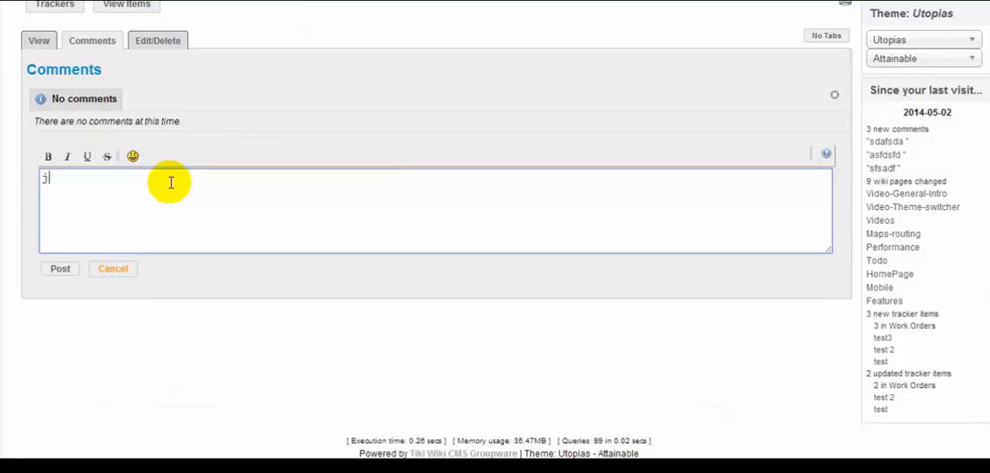
left_click(64, 269)
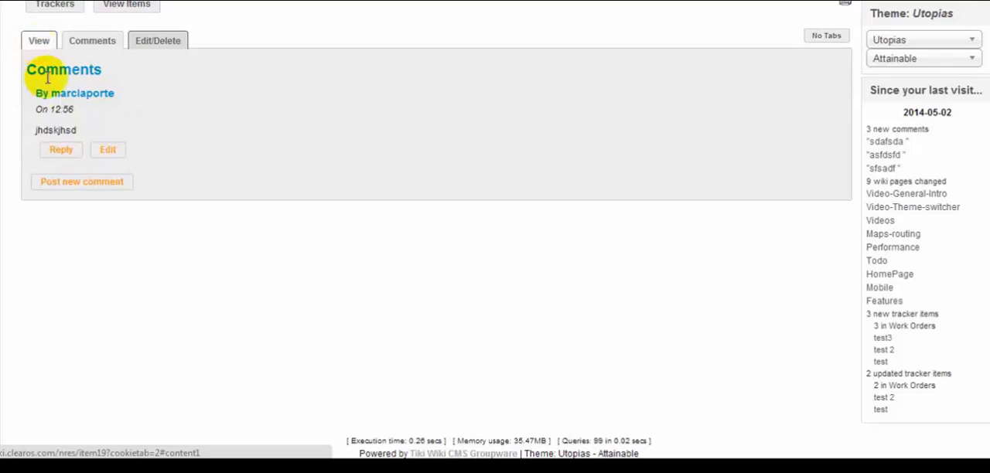
Write the reply "sdfsdf" to the work order's comment without posting it.
left_click(62, 150)
left_click(180, 176)
type("sdf")
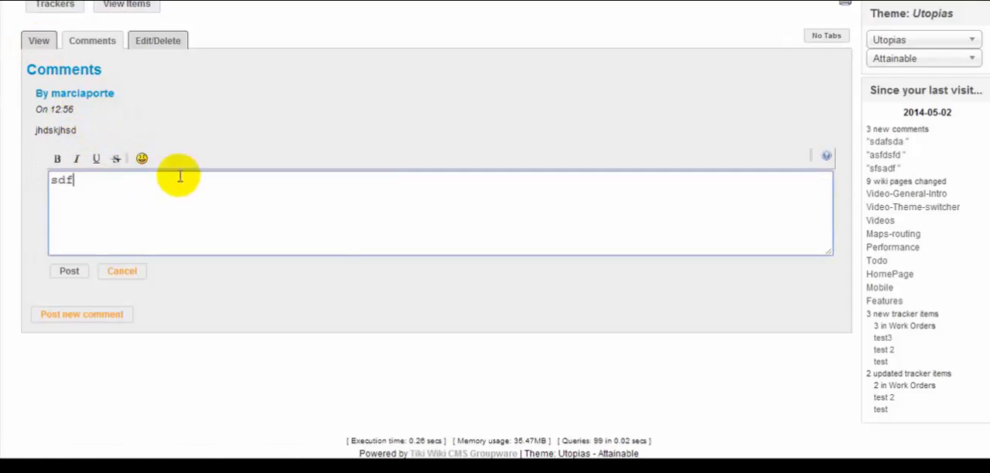
type("sdf")
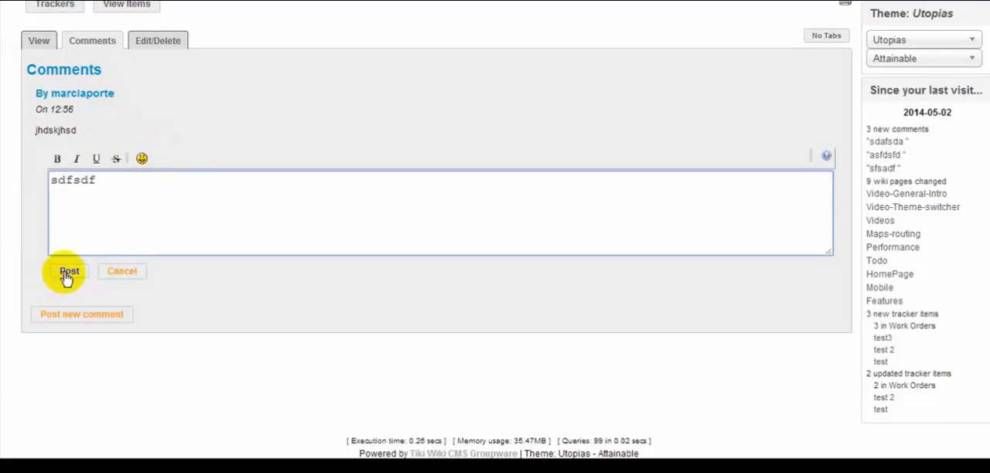
Set the work order's summary to "test3 blabla", save the item, and open its change history.
left_click(39, 41)
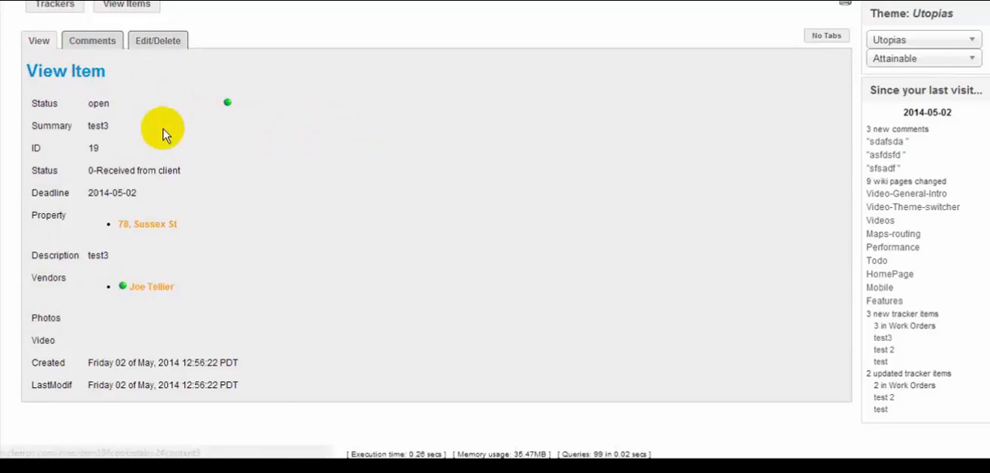
left_click(156, 43)
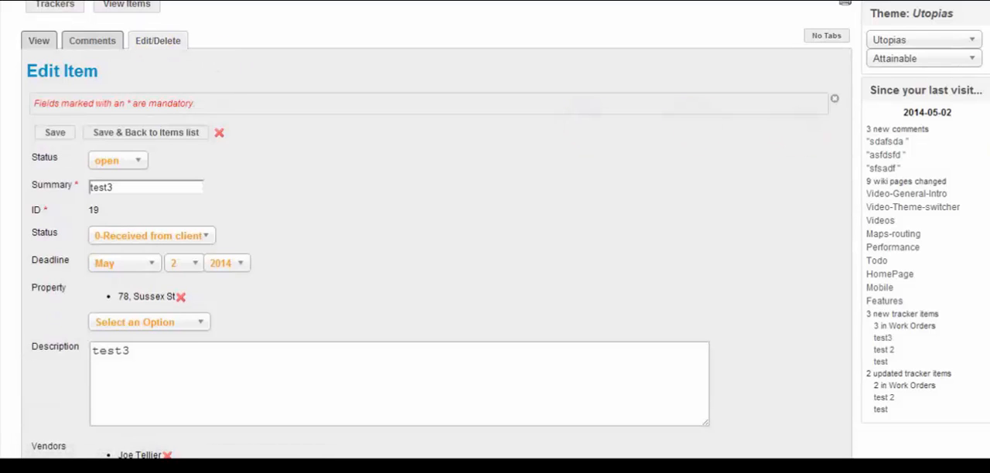
scroll(433, 232, "down", 3)
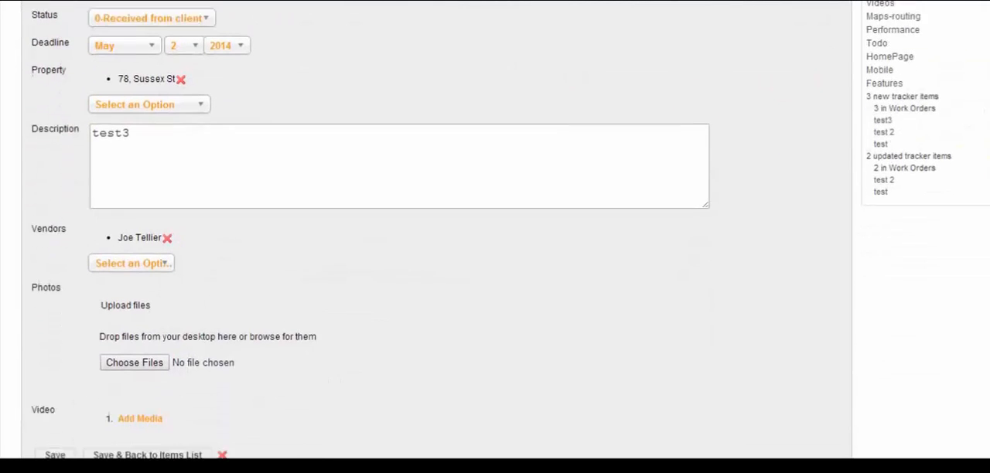
scroll(796, 194, "up", 3)
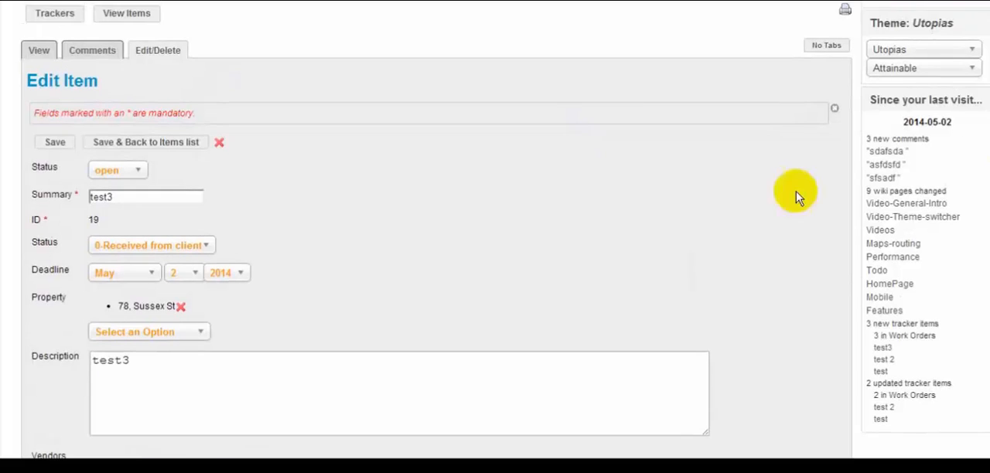
left_click(154, 198)
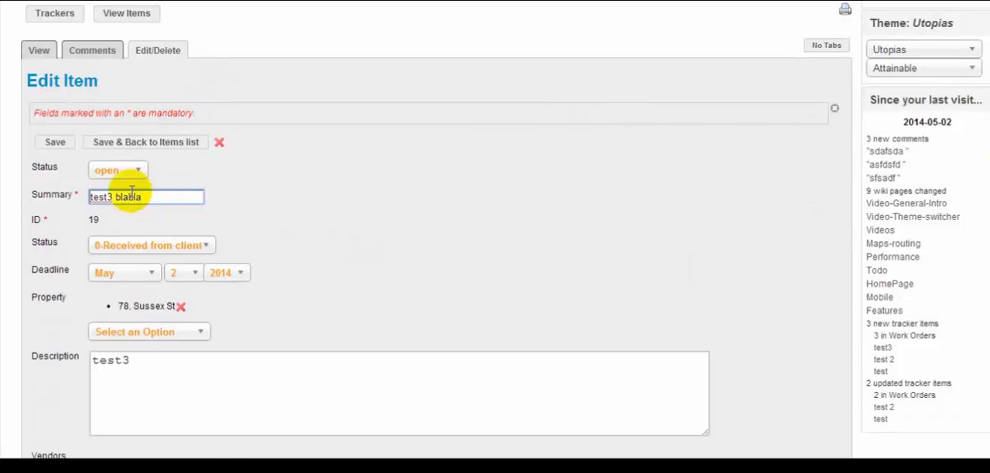
left_click(55, 144)
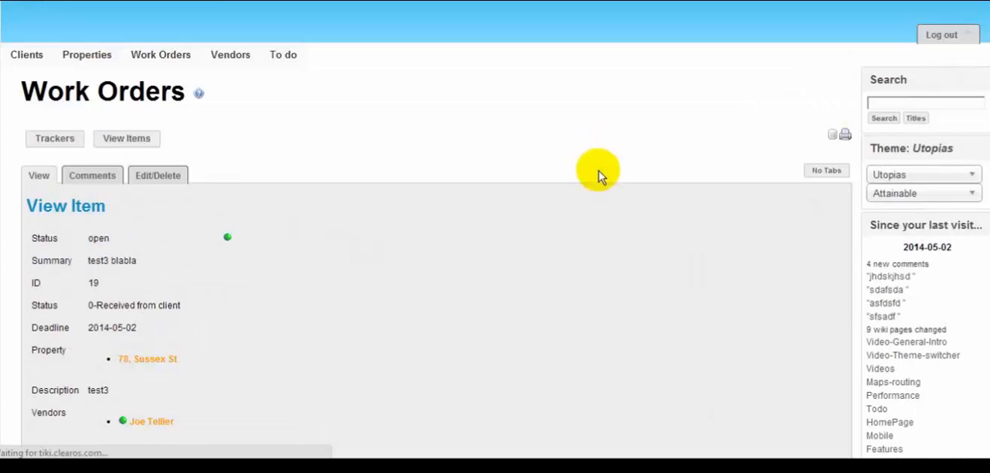
left_click(831, 139)
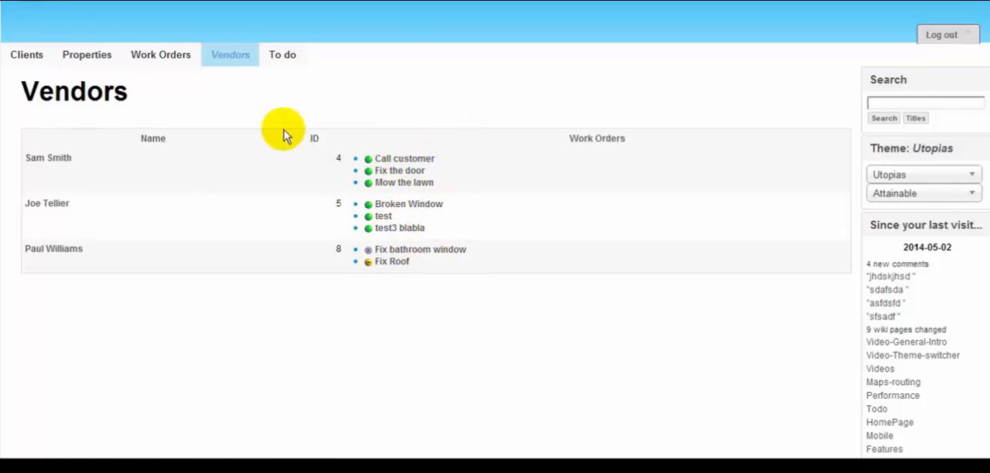
Look through the work orders list and open the work order "test3 blabla".
left_click(158, 62)
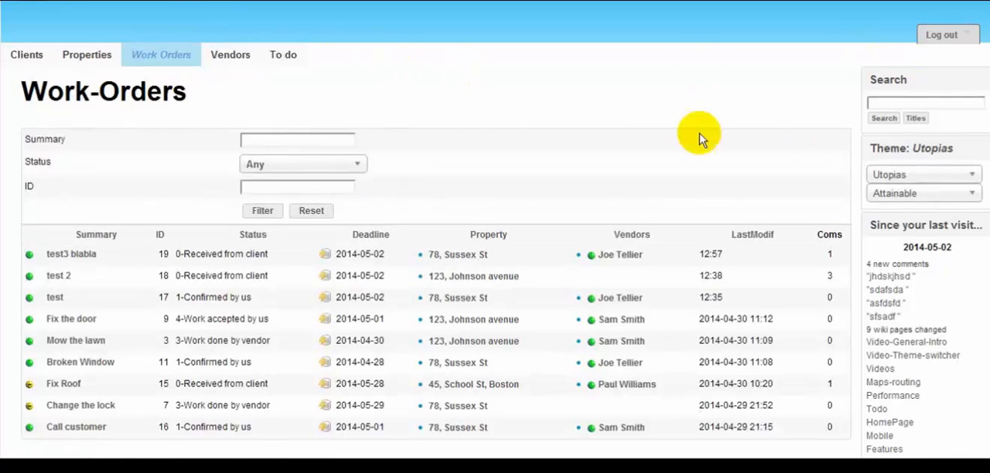
left_click(546, 169)
scroll(546, 170, "down", 3)
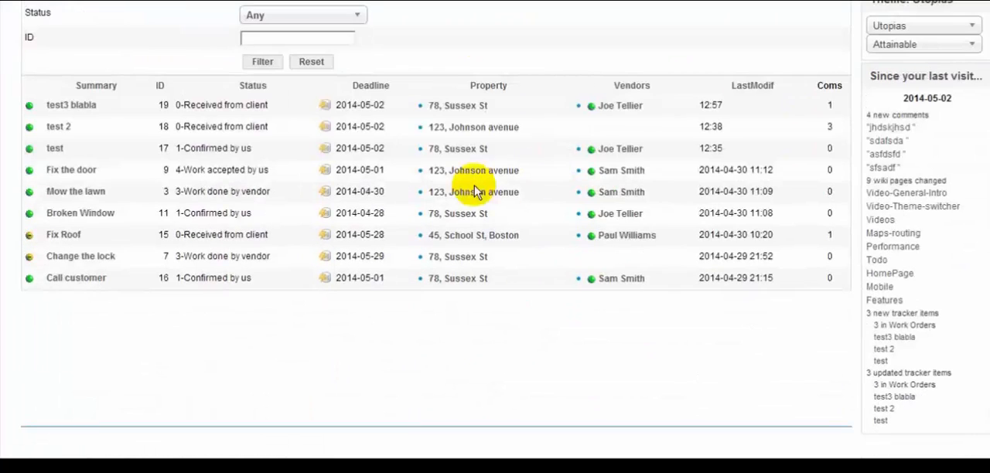
left_click(73, 100)
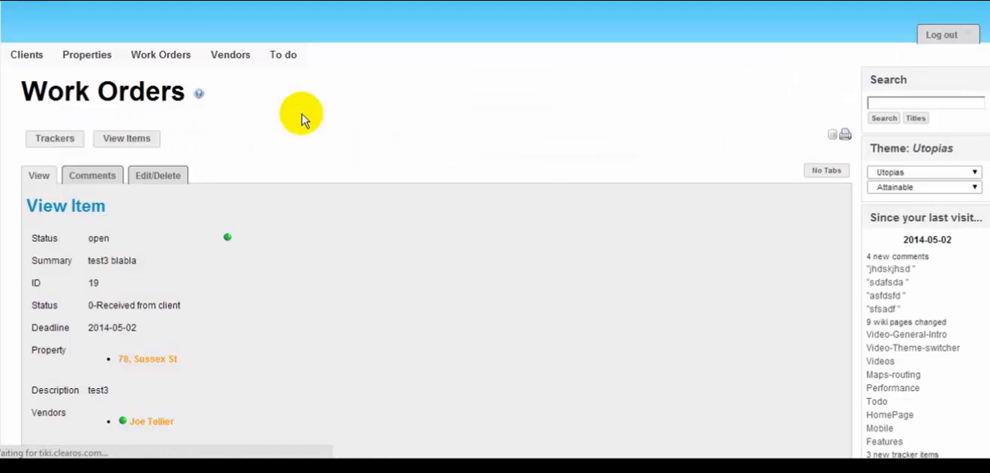
left_click(143, 140)
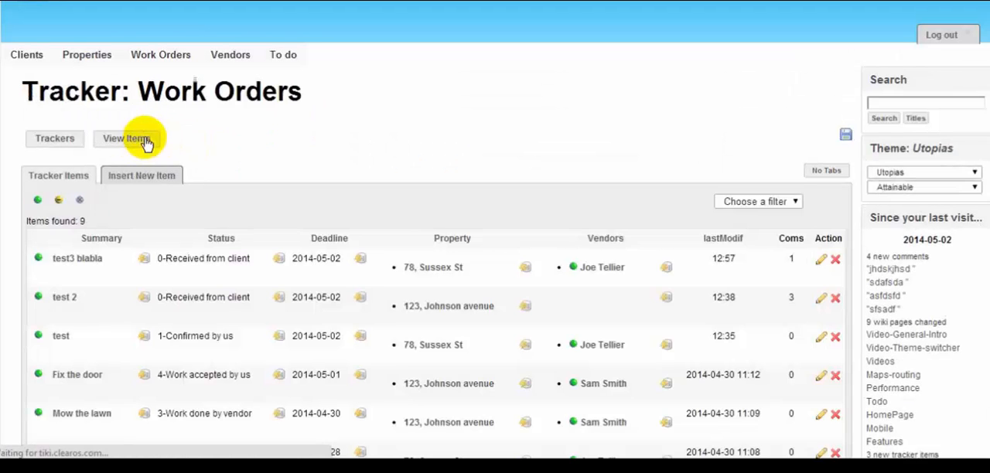
left_click(157, 181)
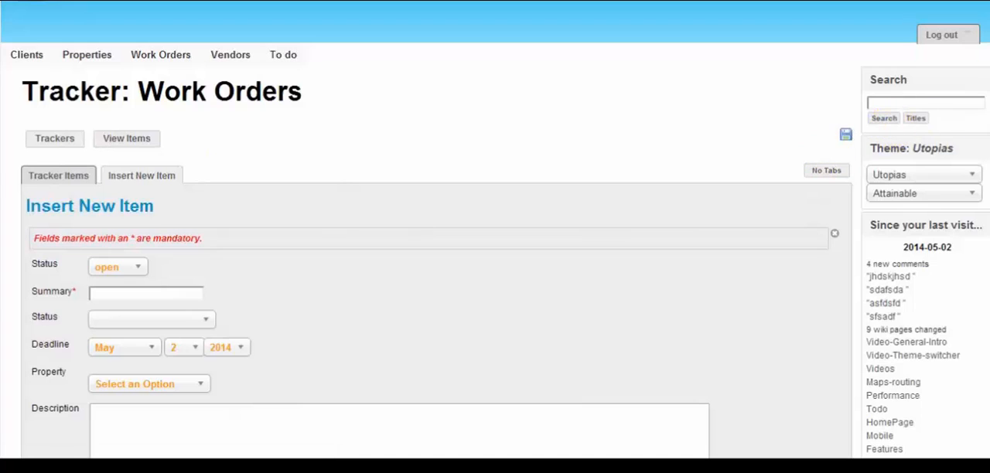
left_click(51, 176)
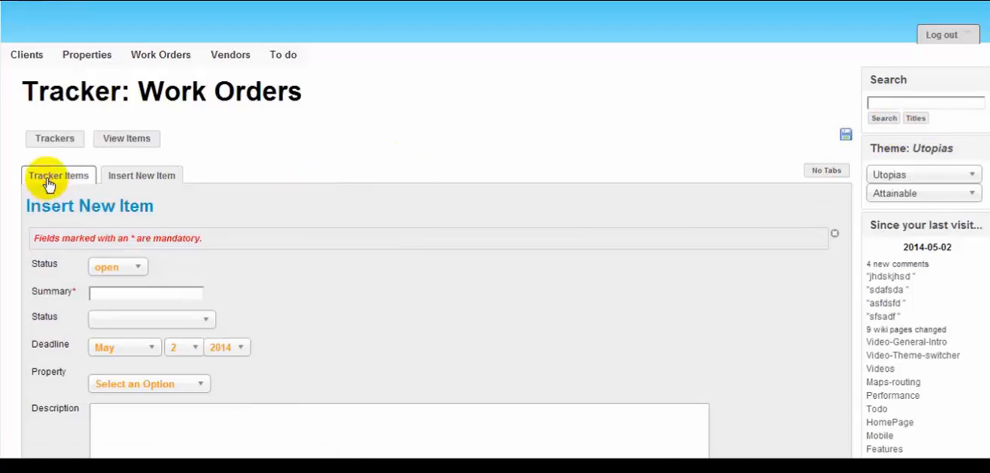
left_click(82, 263)
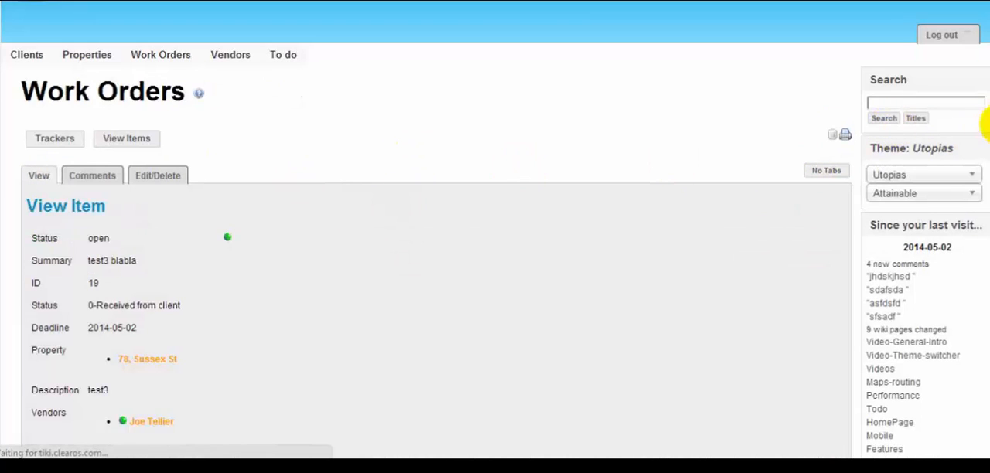
Open the work order "test3 blabla" for editing and bring up the media upload options for its Video field.
scroll(604, 159, "down", 3)
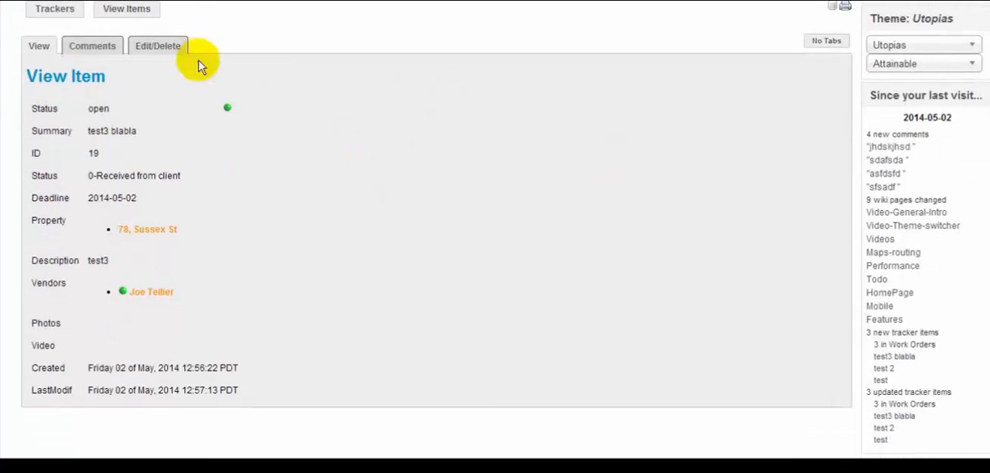
left_click(176, 48)
scroll(495, 232, "down", 3)
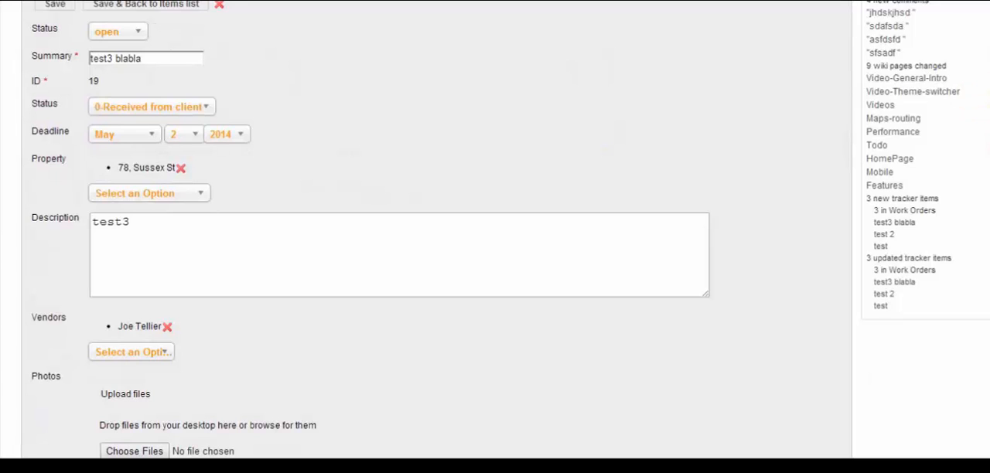
scroll(983, 214, "down", 3)
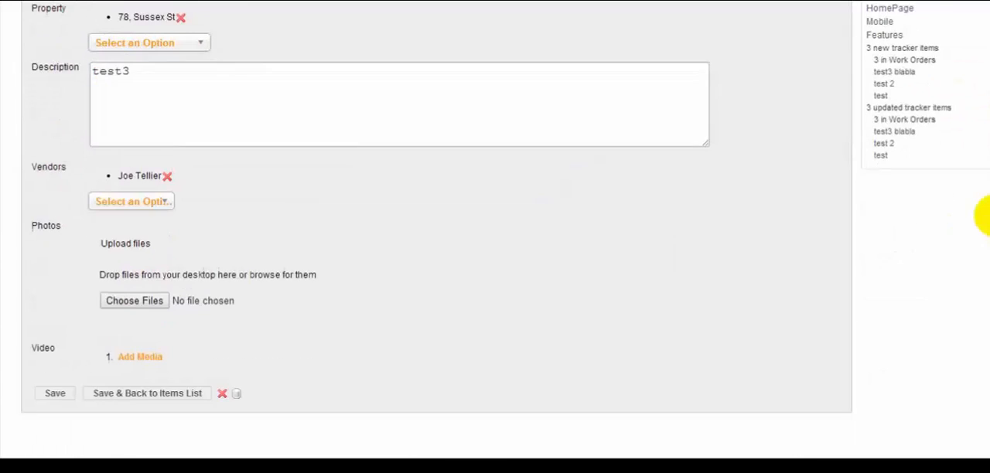
left_click(162, 348)
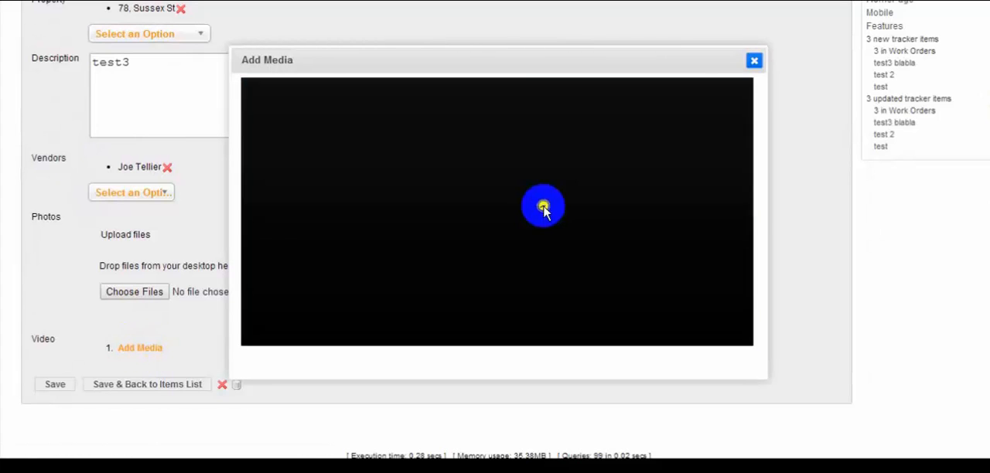
left_click(544, 209)
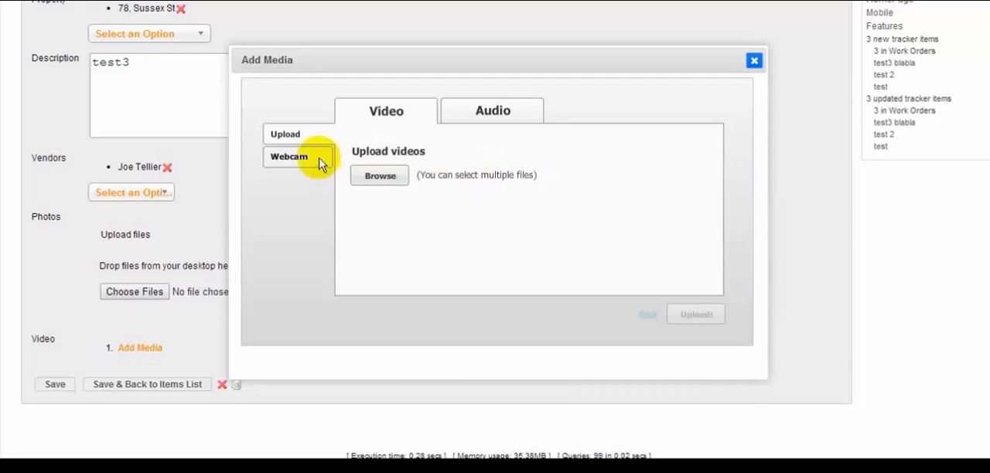
Record a short webcam video for the work order, allowing camera and microphone access, and play the recording back.
left_click(290, 157)
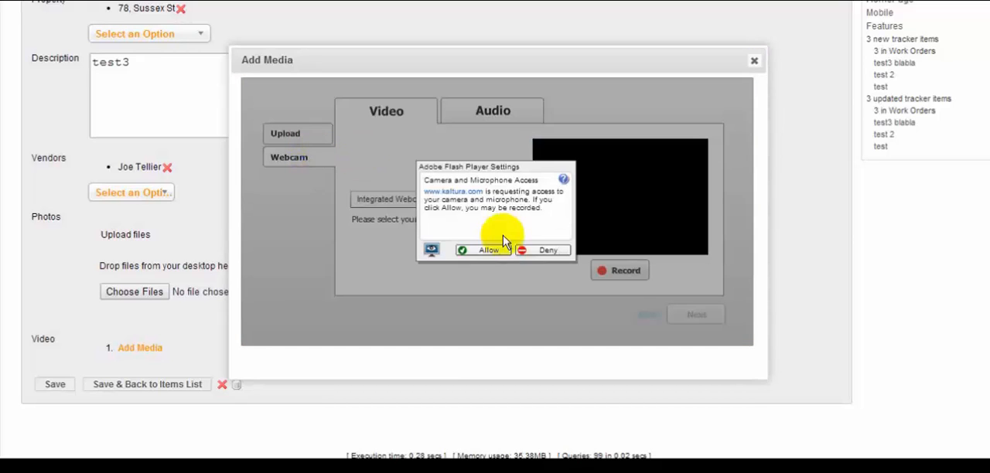
left_click(487, 251)
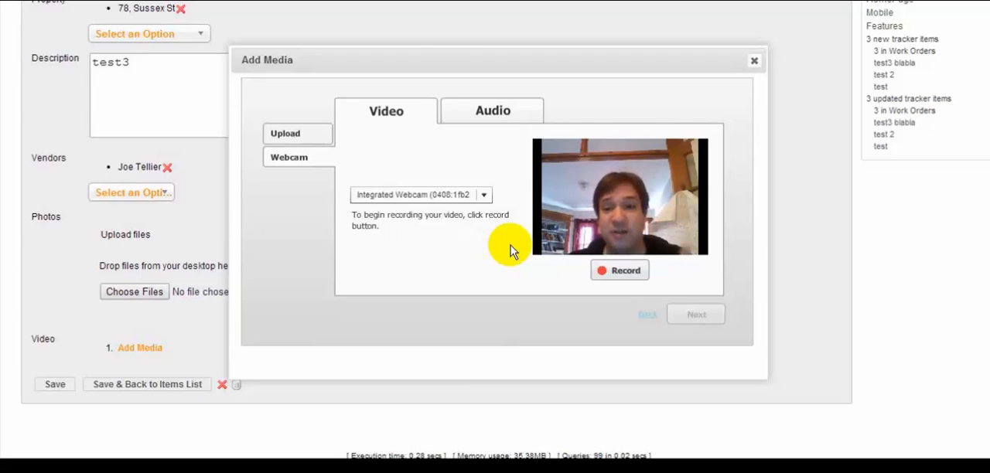
left_click(608, 276)
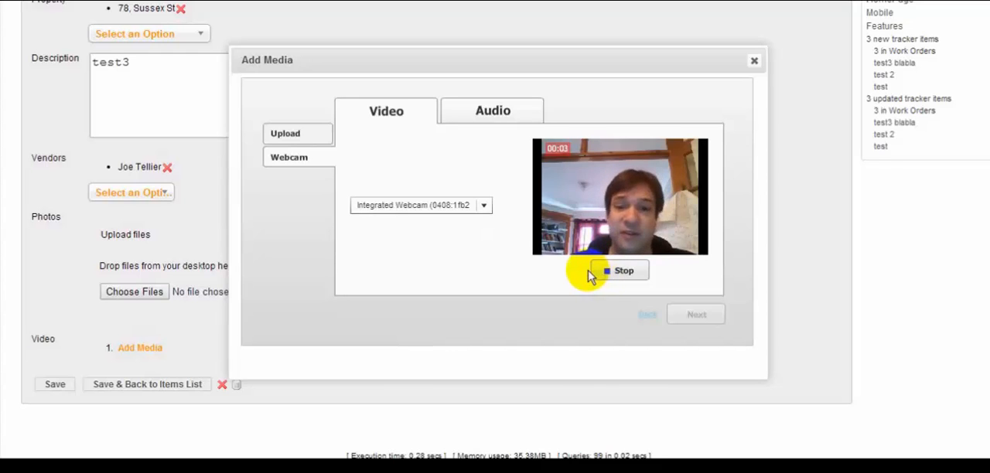
left_click(619, 272)
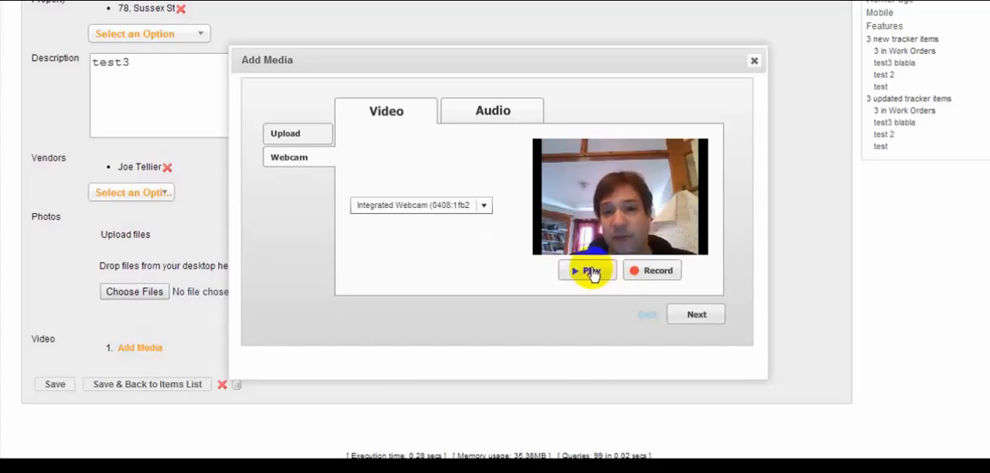
left_click(592, 272)
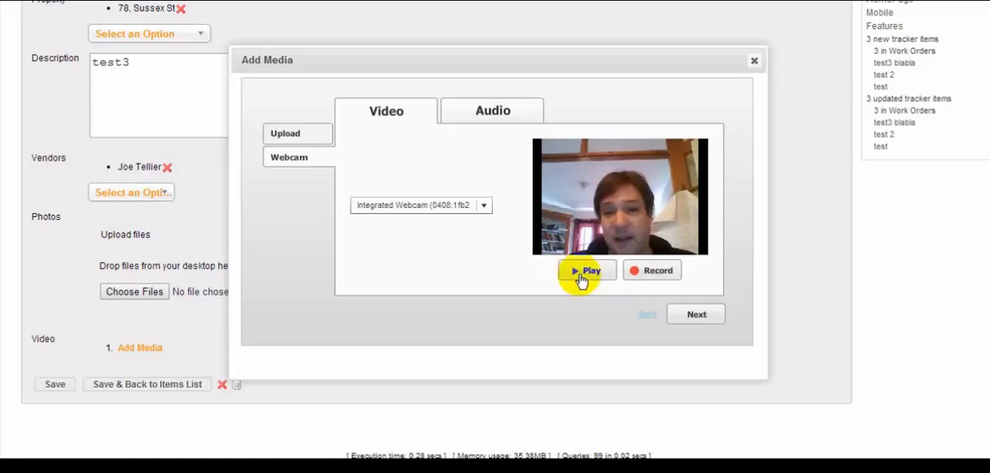
Attach the recorded video with "test" as its title, tags and description, and save the work order.
left_click(698, 315)
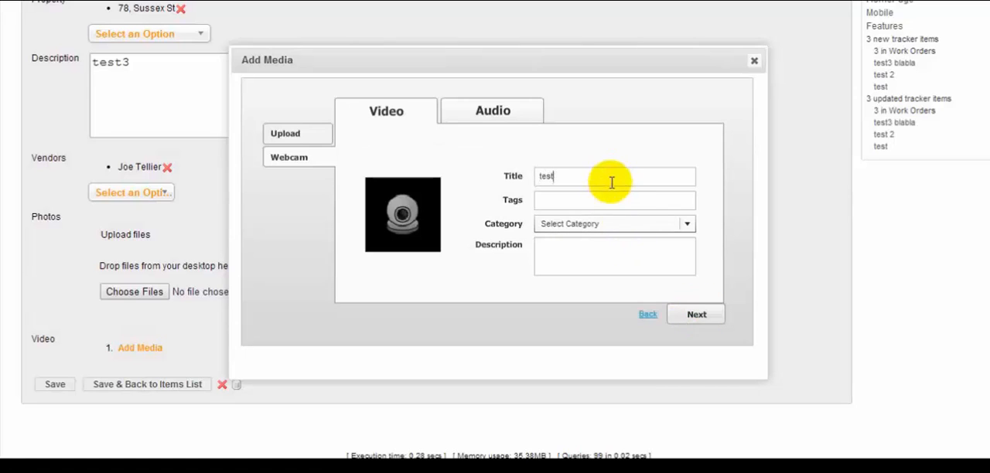
left_click(609, 198)
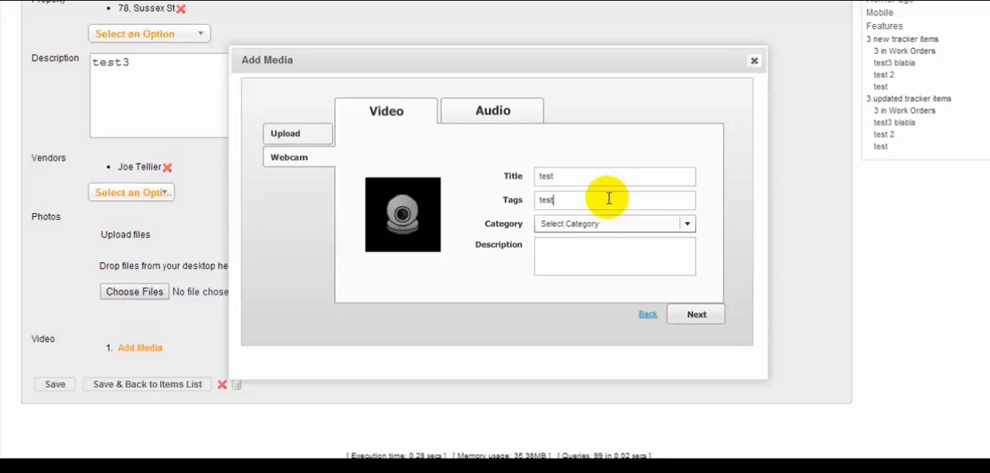
key("Tab")
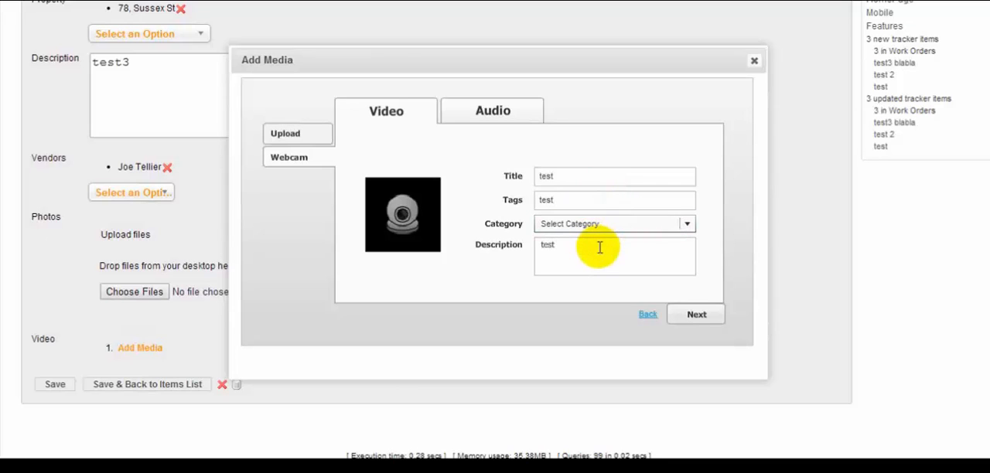
left_click(696, 314)
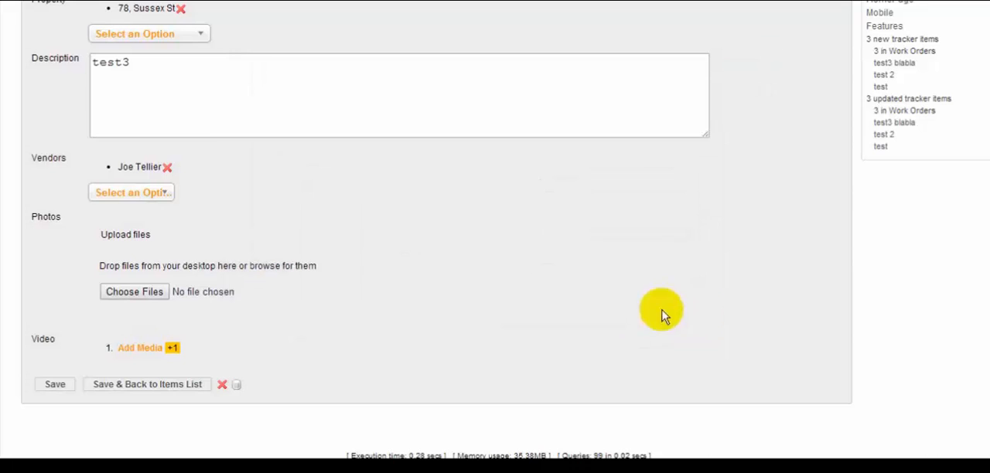
left_click(55, 384)
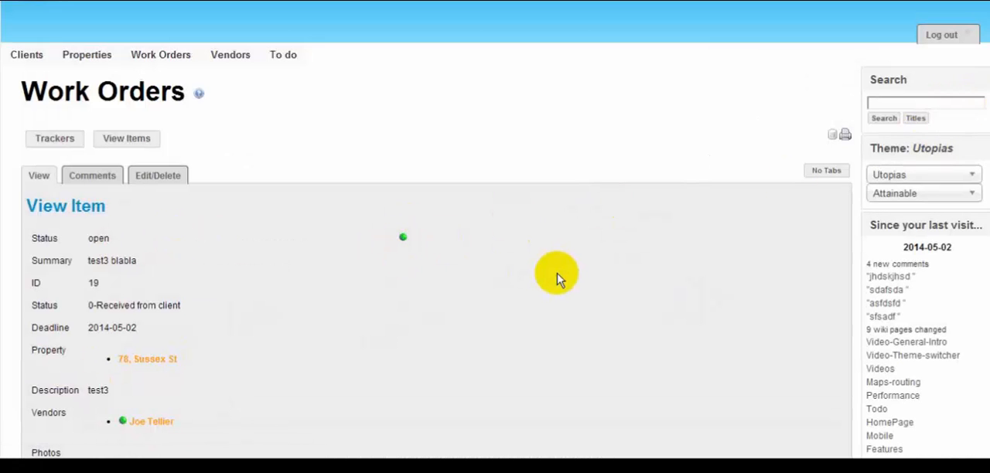
Play the attached webcam video in the saved work order's Video field and return to the item's details.
scroll(557, 276, "down", 5)
scroll(557, 276, "down", 1)
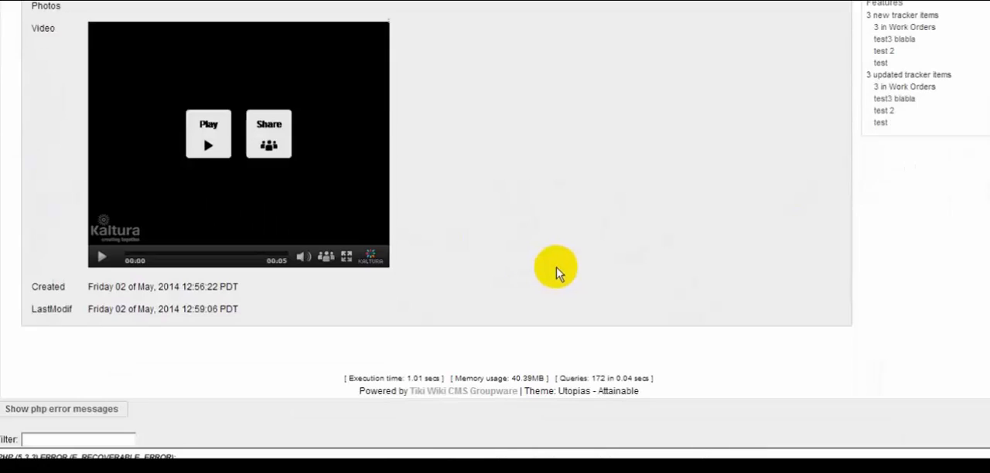
left_click(209, 144)
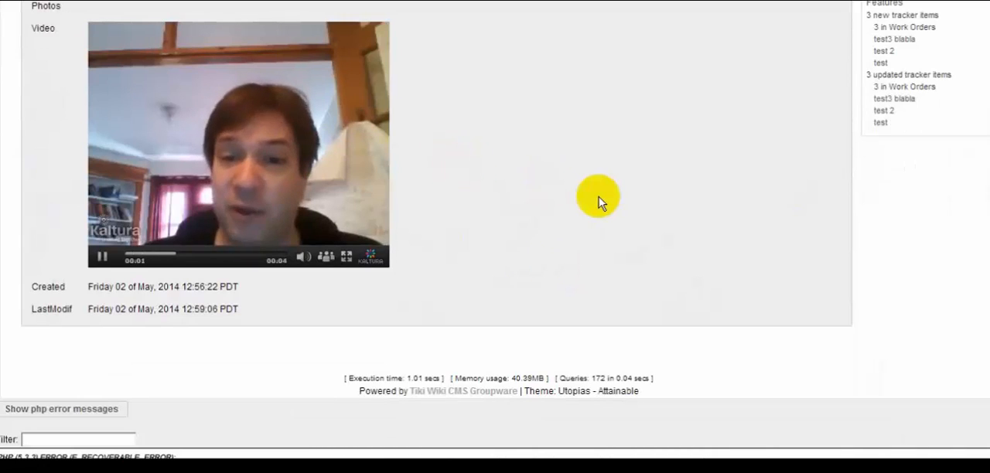
left_click_drag(989, 340, 989, 193)
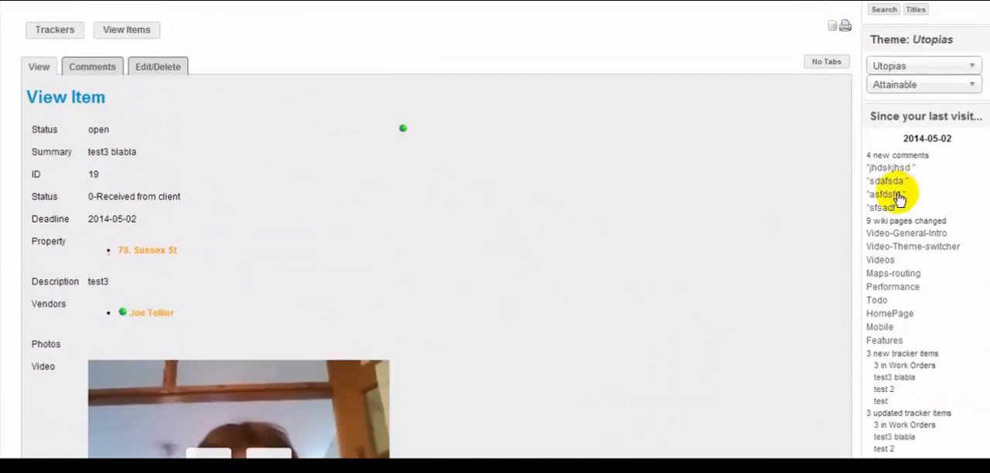